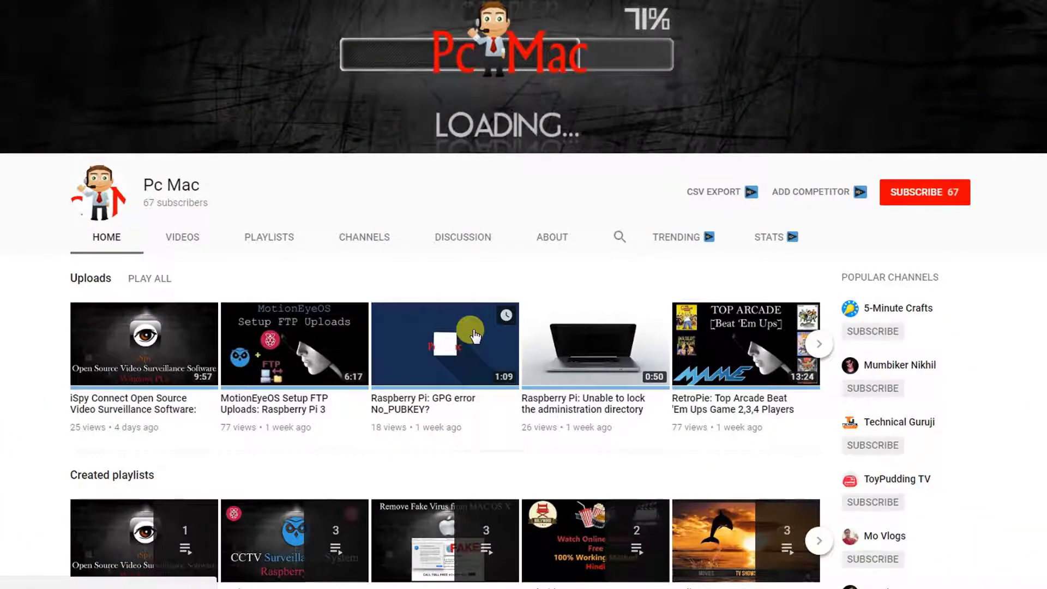
Step: Subscribe to the Pc Mac YouTube channel
{"action": "left_click", "coordinate": [930, 206]}
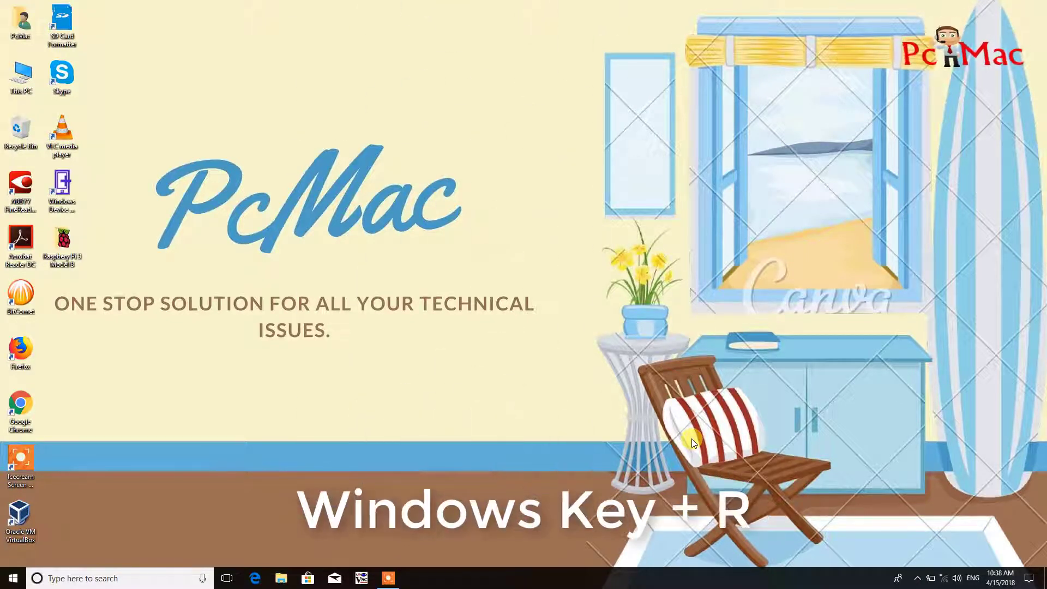
Step: Open Run from the Start right-click menu and enter 'temp' to reach C:\Windows\Temp
{"action": "key", "text": "super+r"}
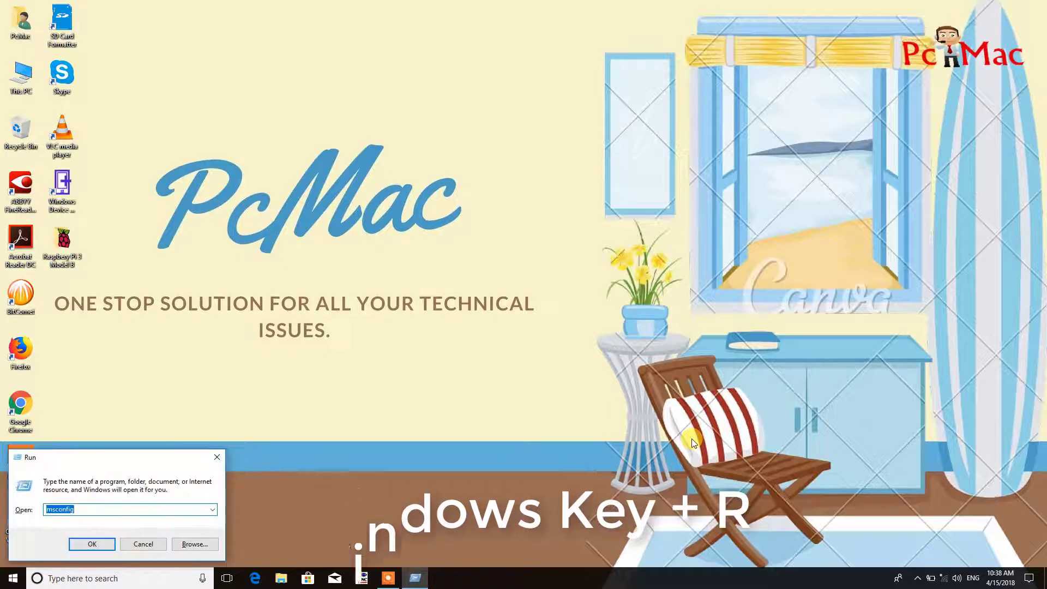
{"action": "left_click", "coordinate": [310, 404]}
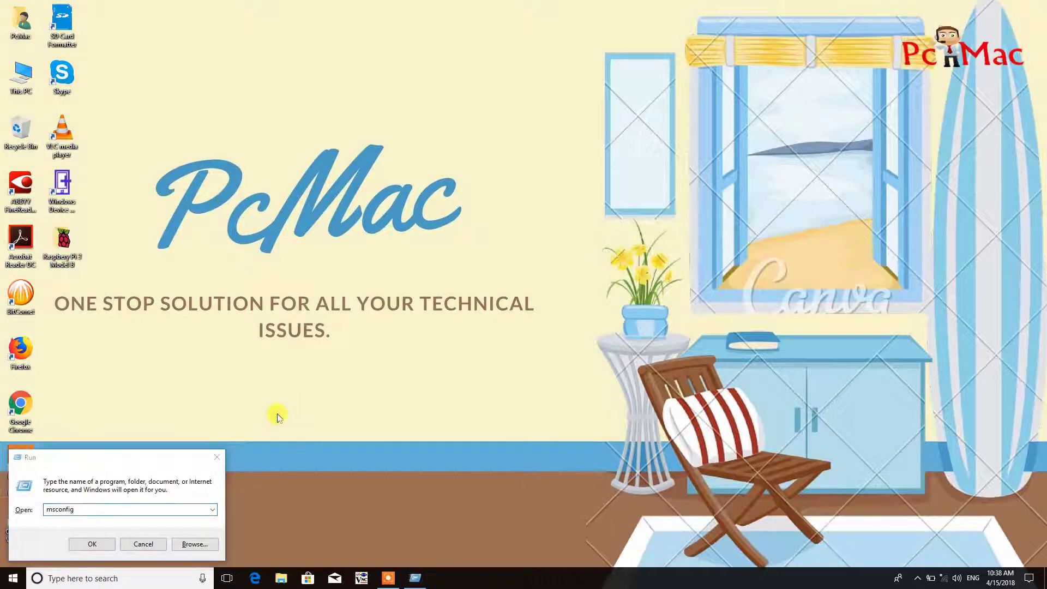
{"action": "left_click", "coordinate": [217, 458]}
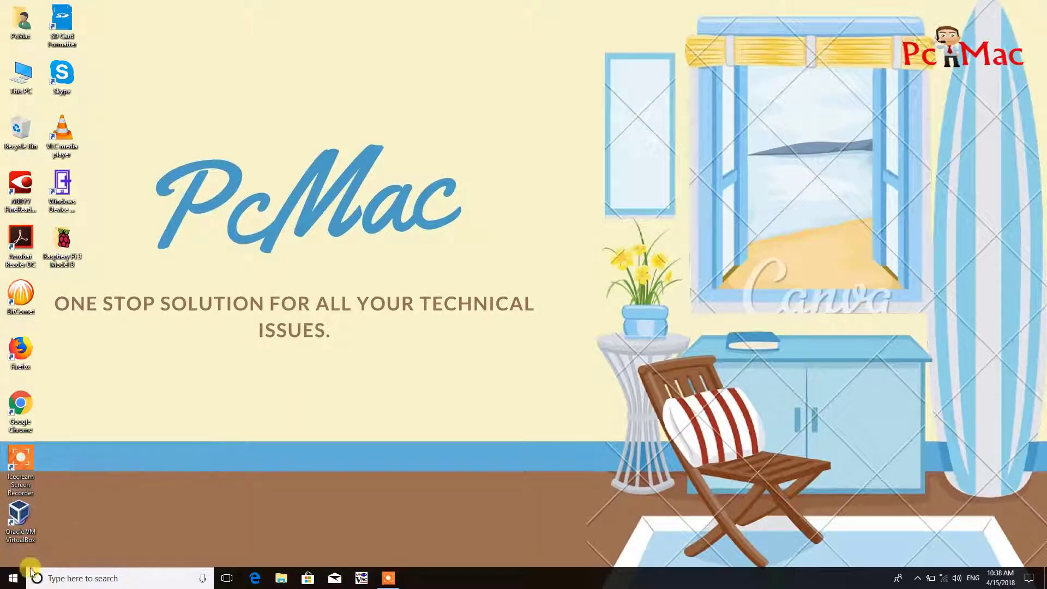
{"action": "right_click", "coordinate": [8, 580]}
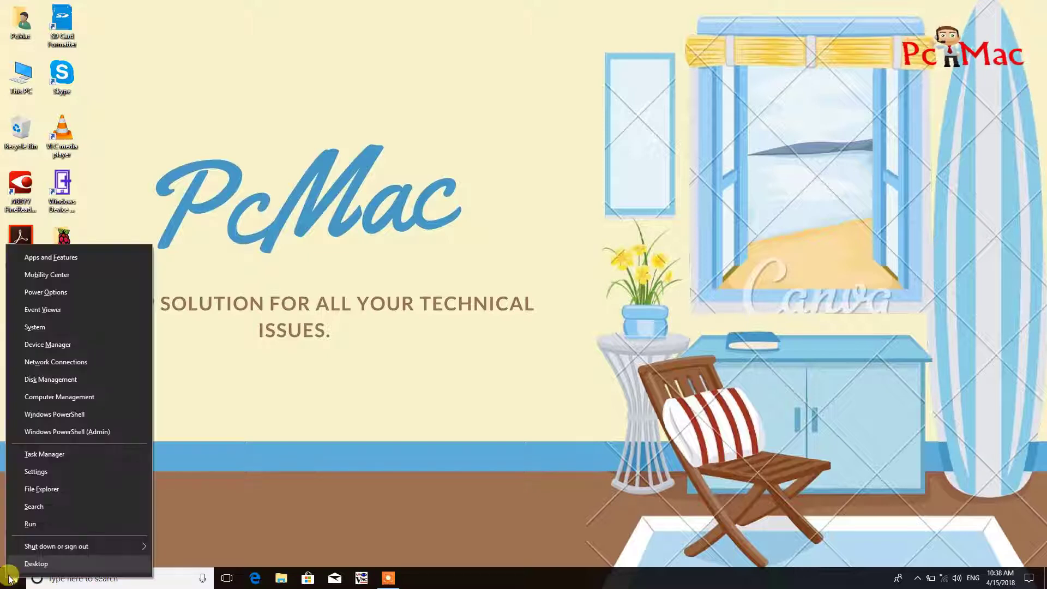
{"action": "left_click", "coordinate": [51, 526]}
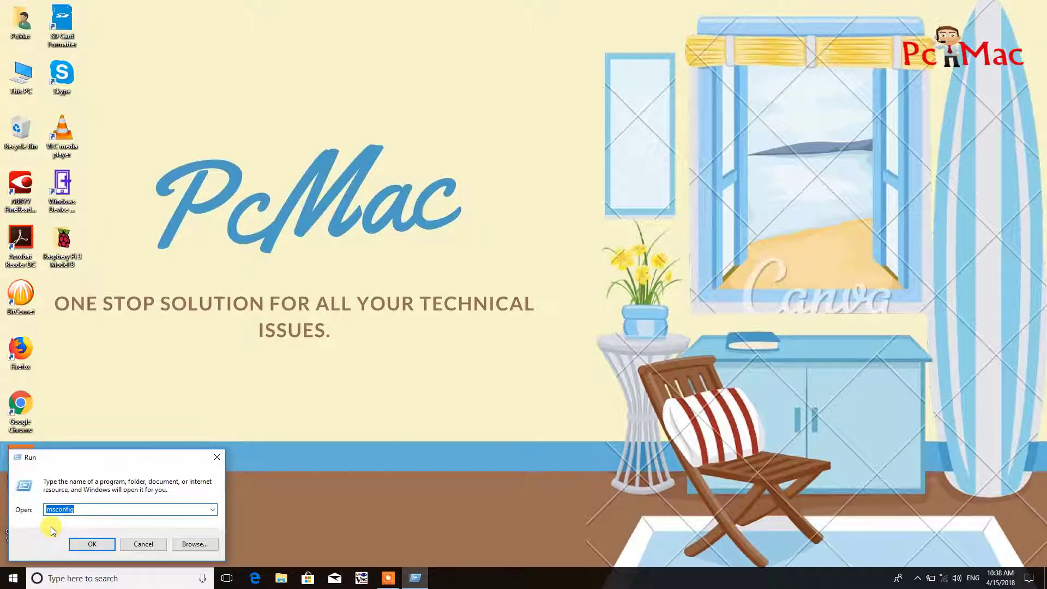
{"action": "type", "text": "tem"}
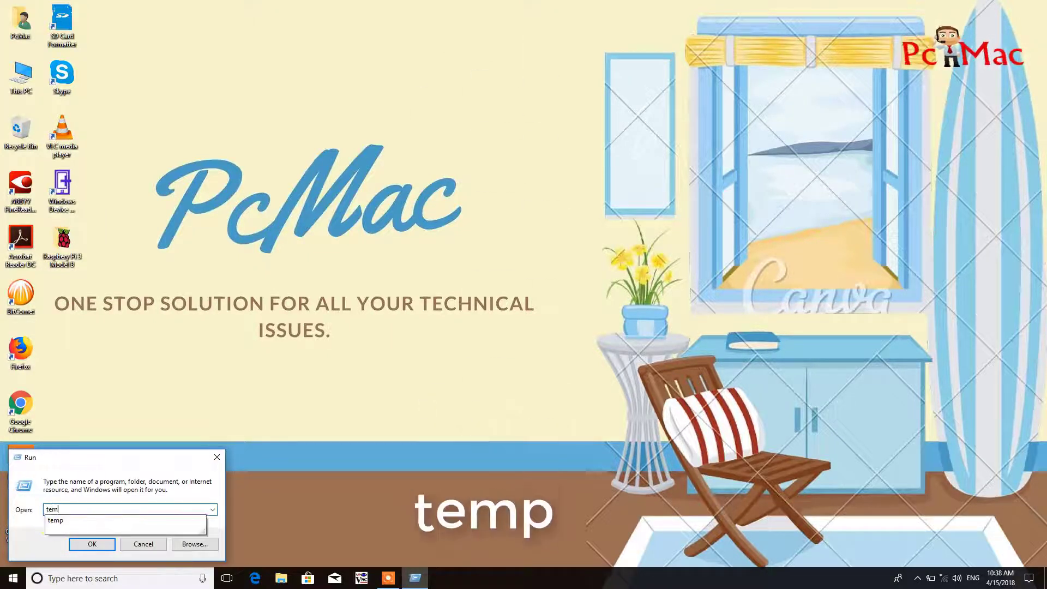
{"action": "left_click", "coordinate": [51, 525]}
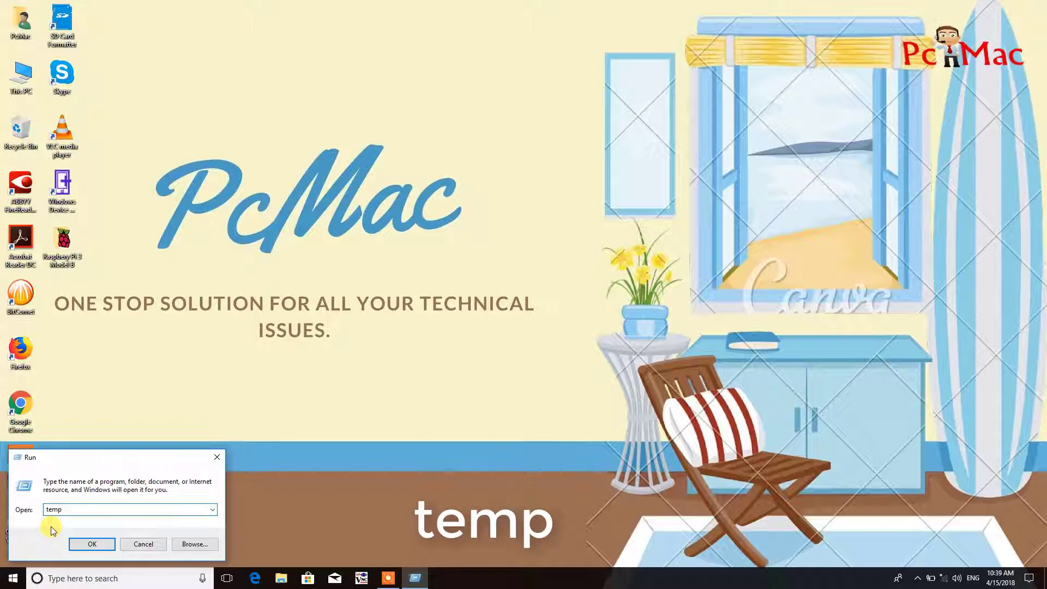
Step: Delete every item in C:\Windows\Temp, applying to all and skipping in-use folders
{"action": "key", "text": "Return"}
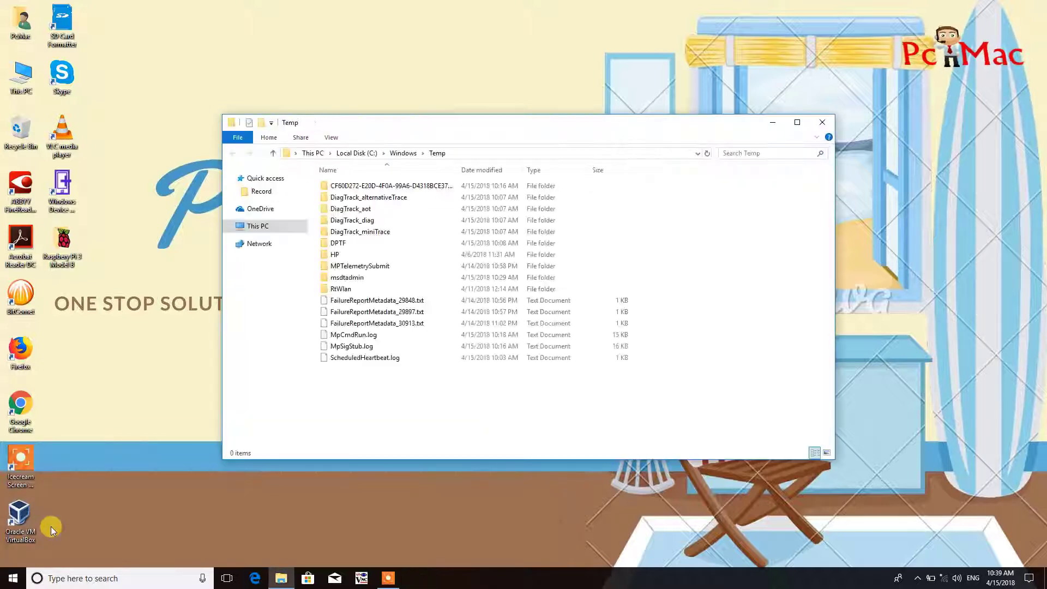
{"action": "left_click", "coordinate": [346, 338]}
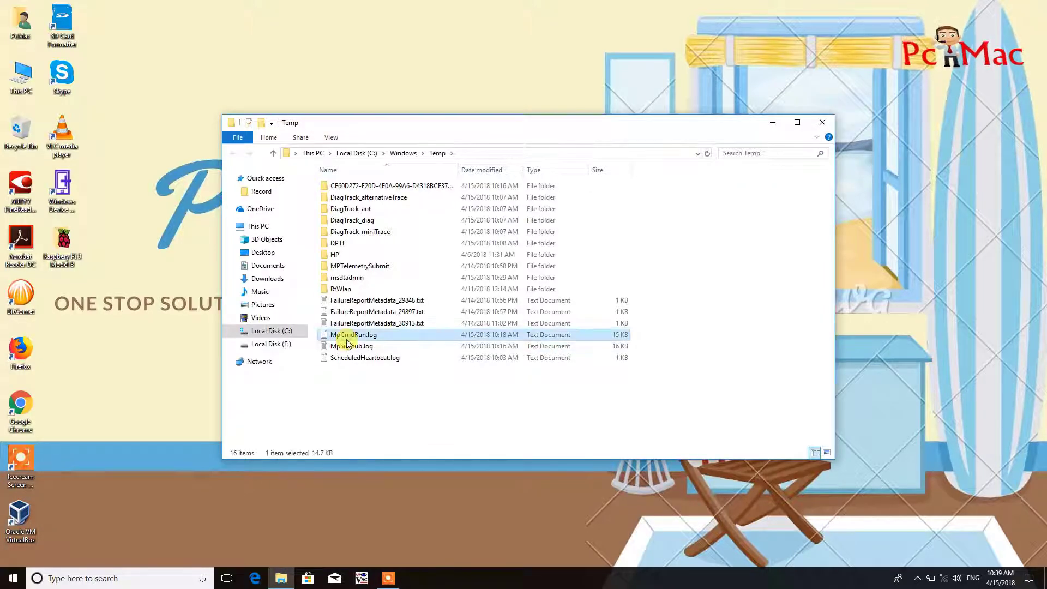
{"action": "key", "text": "ctrl+a"}
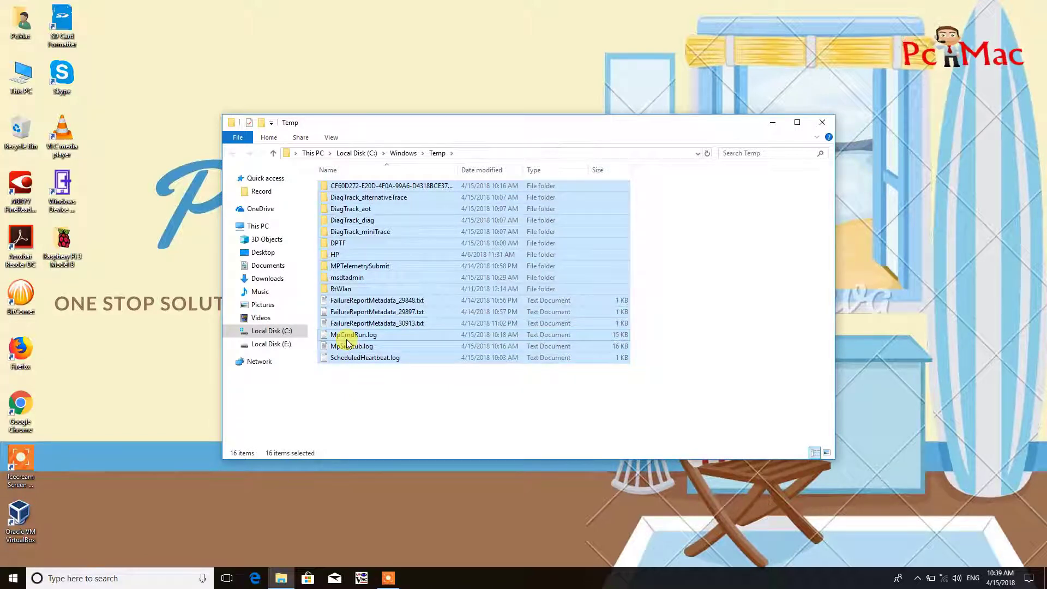
{"action": "key", "text": "Delete"}
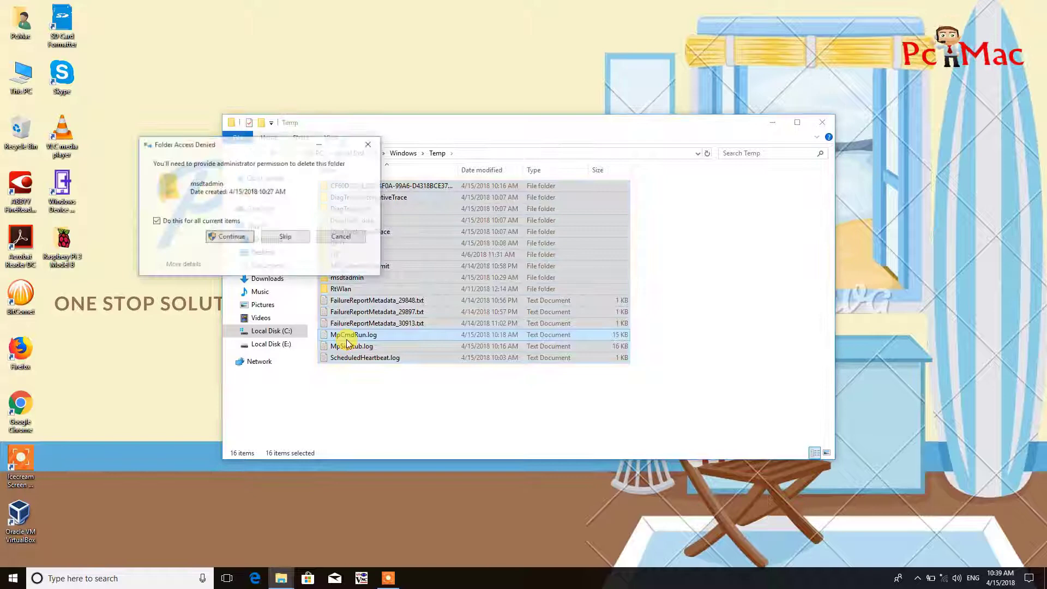
{"action": "key", "text": "Return"}
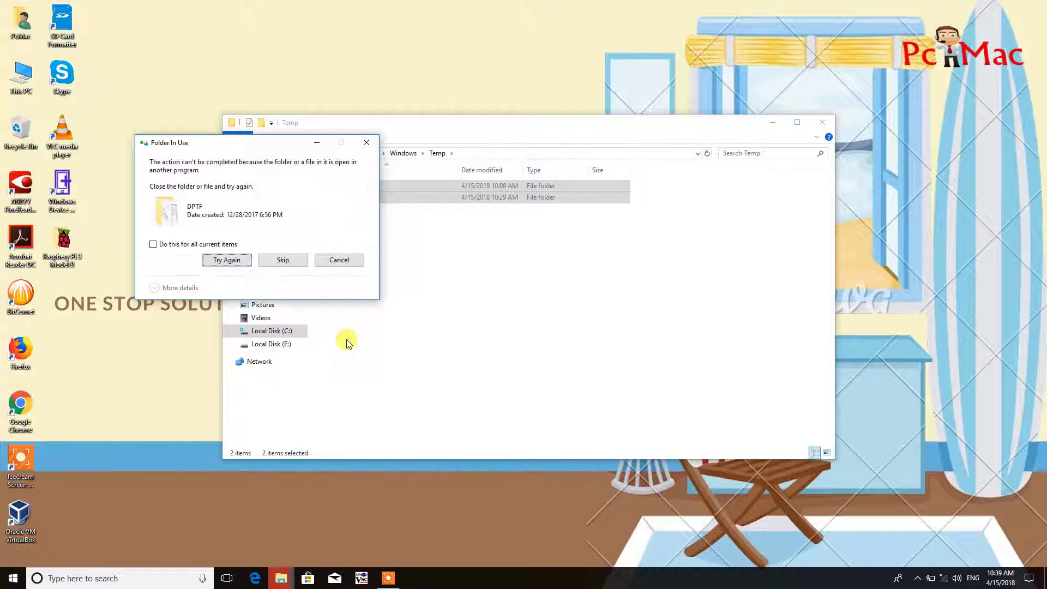
{"action": "left_click", "coordinate": [228, 245]}
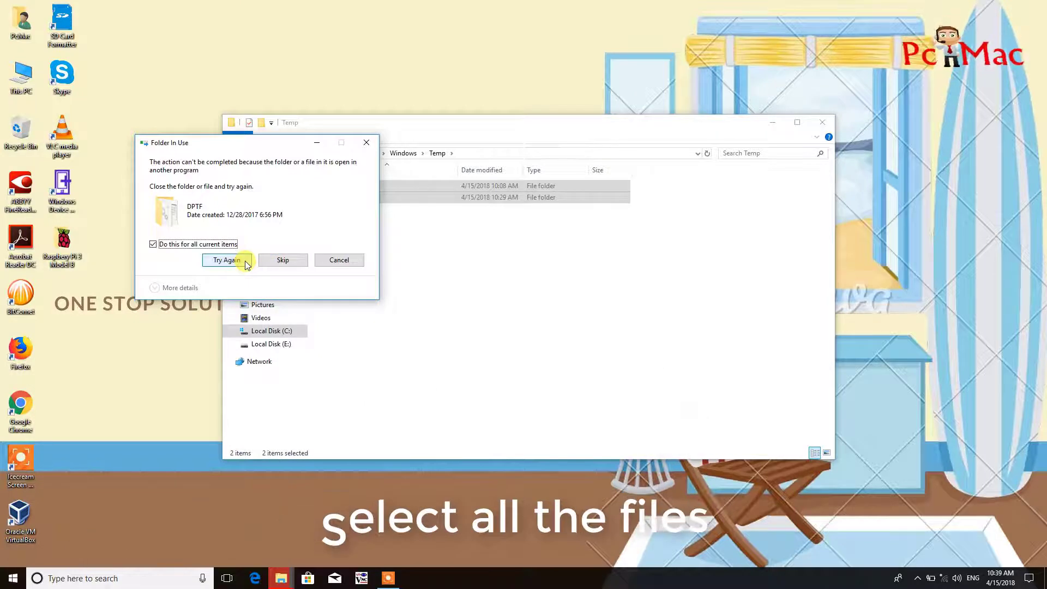
{"action": "left_click", "coordinate": [281, 262]}
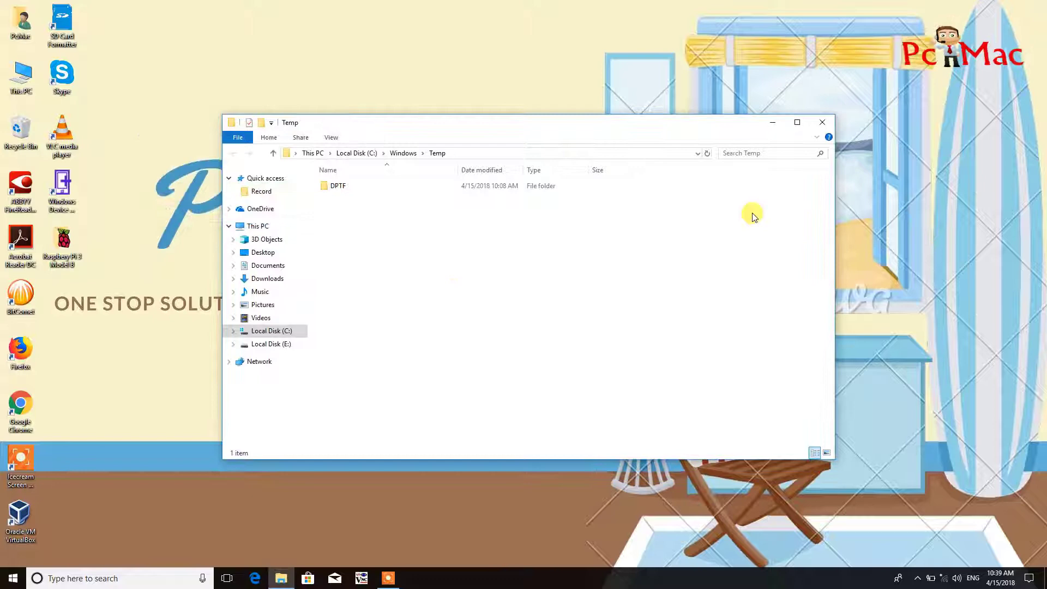
Step: Close the Windows Temp folder and open the user's %temp% folder from Run
{"action": "left_click", "coordinate": [823, 126]}
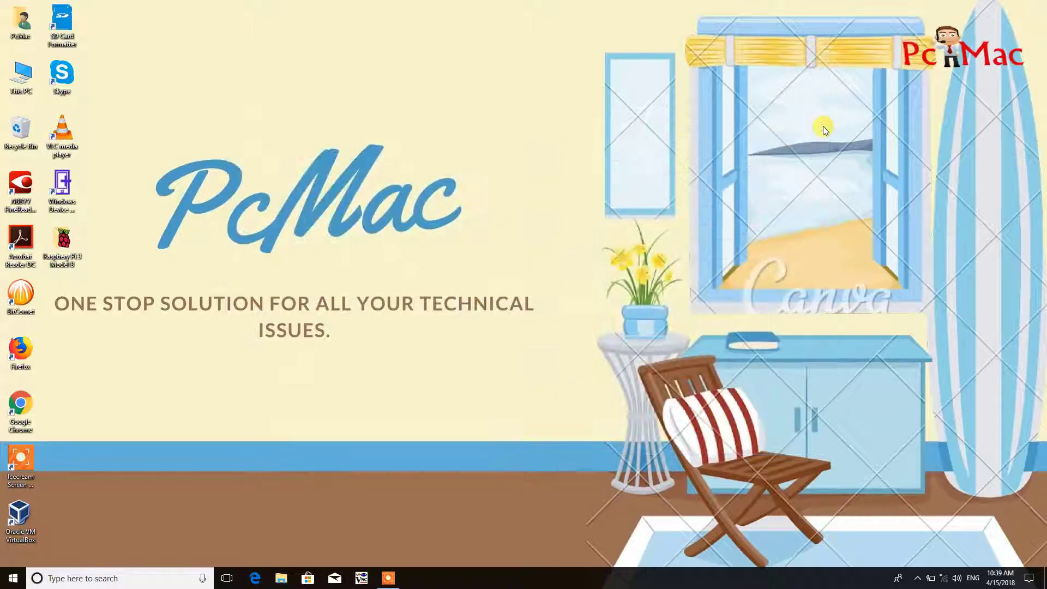
{"action": "key", "text": "super+r"}
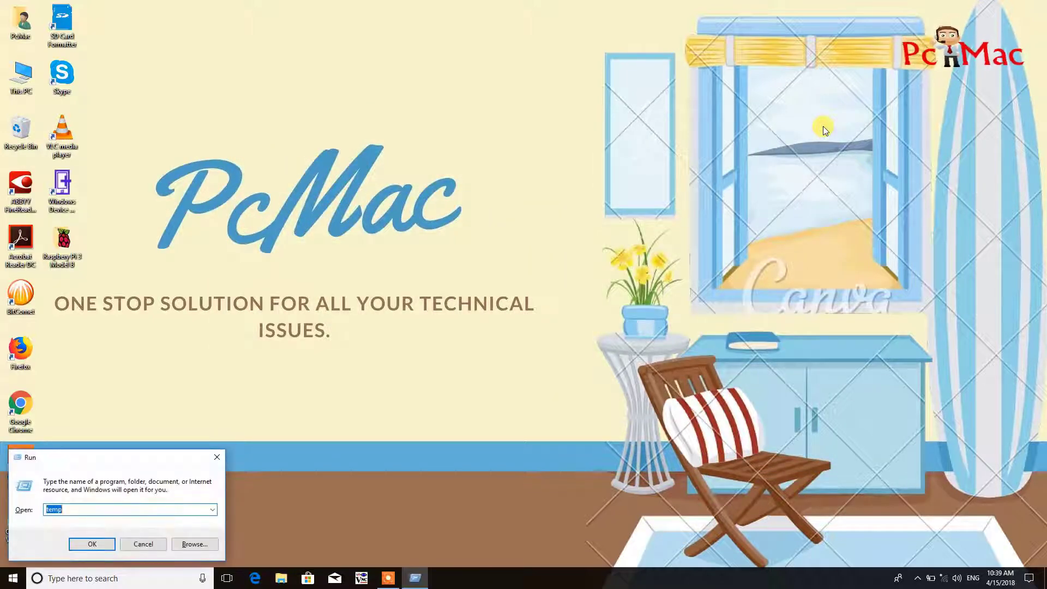
{"action": "type", "text": "%"}
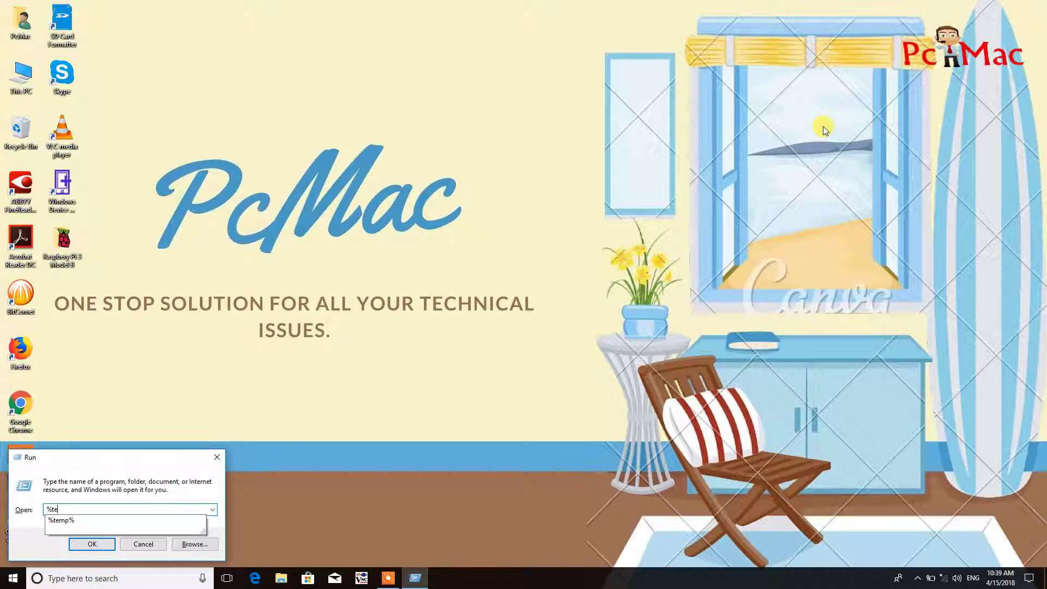
{"action": "key", "text": "Down"}
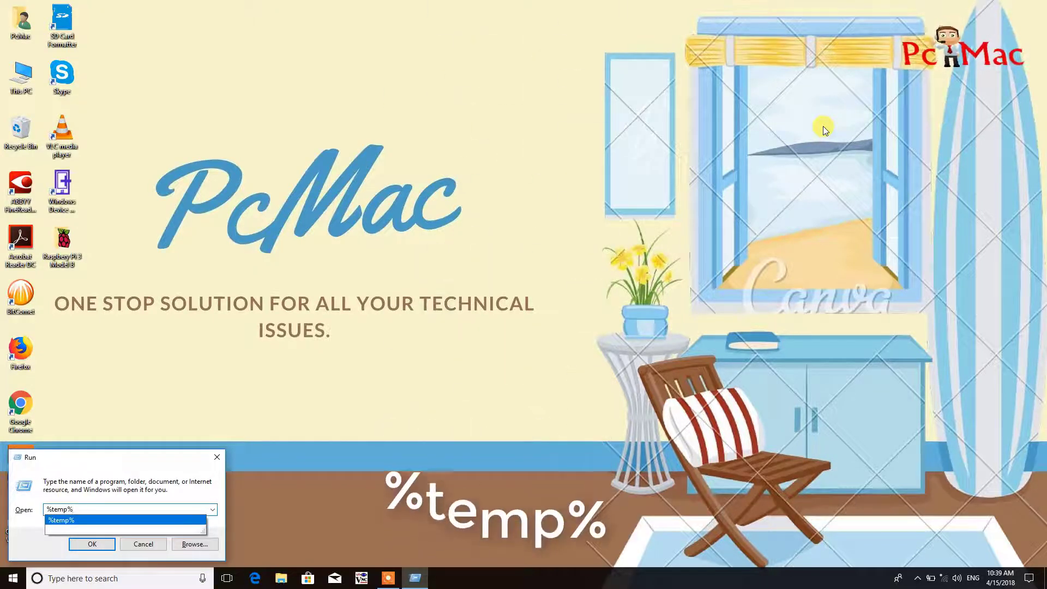
{"action": "key", "text": "Return"}
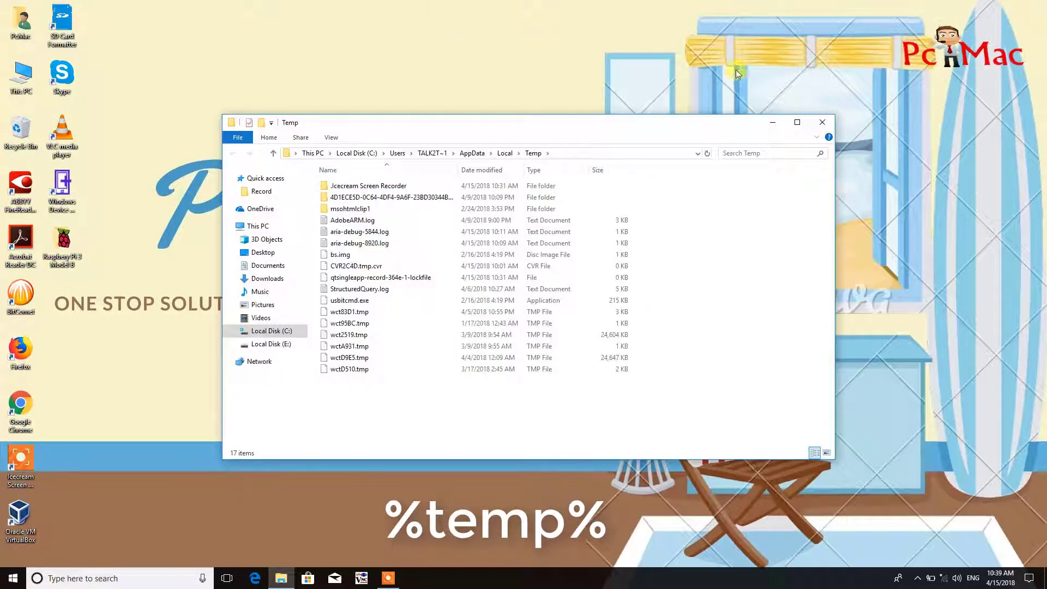
Step: Permanently delete all user Temp files, skipping in-use and protected ones, then close the window
{"action": "left_click", "coordinate": [513, 218]}
{"action": "key", "text": "ctrl+a"}
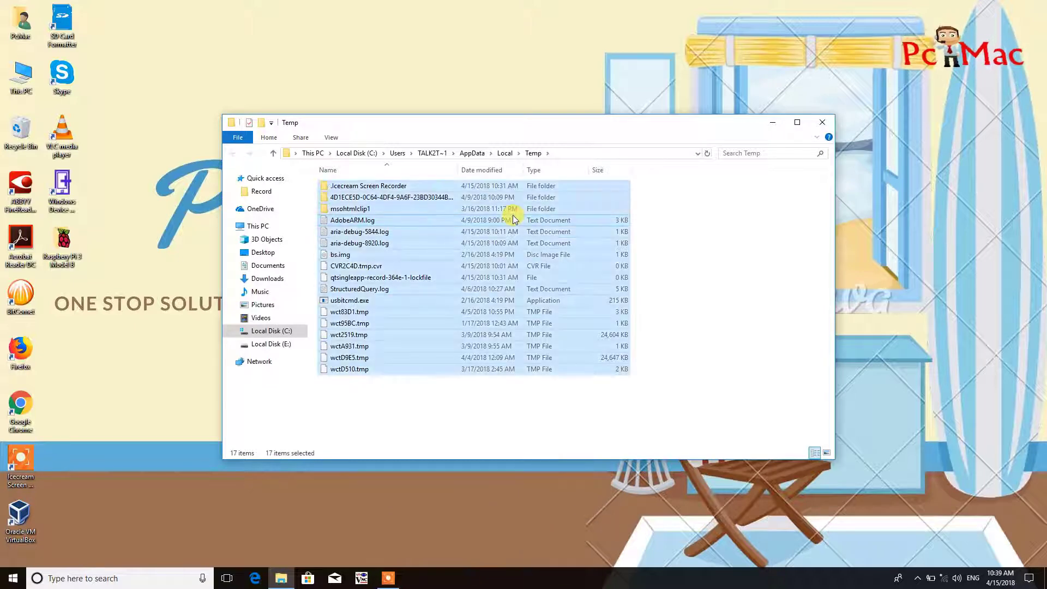
{"action": "key", "text": "shift+Delete"}
{"action": "key", "text": "Return"}
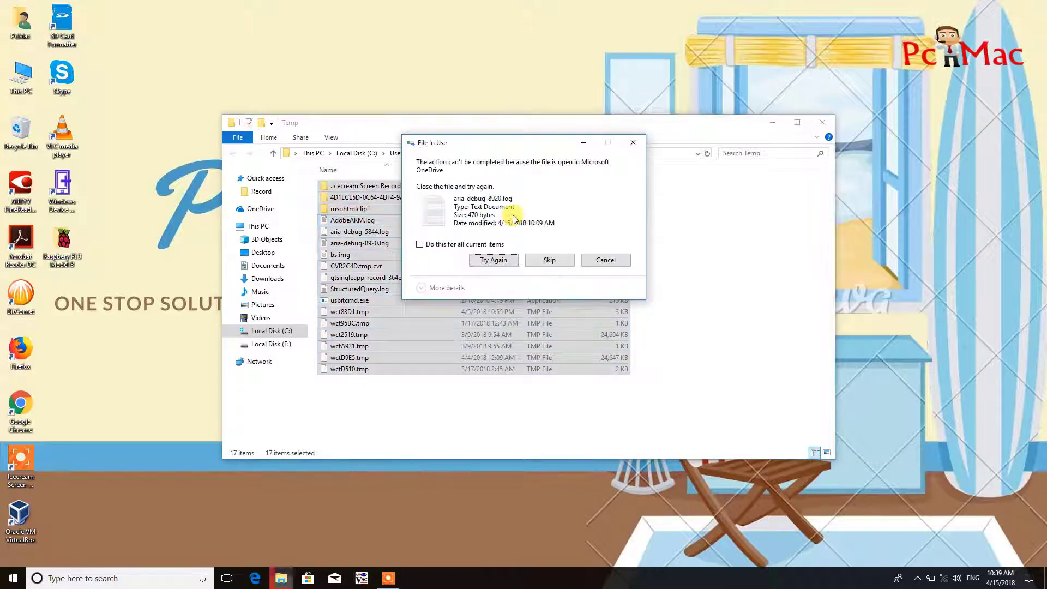
{"action": "left_click", "coordinate": [545, 260]}
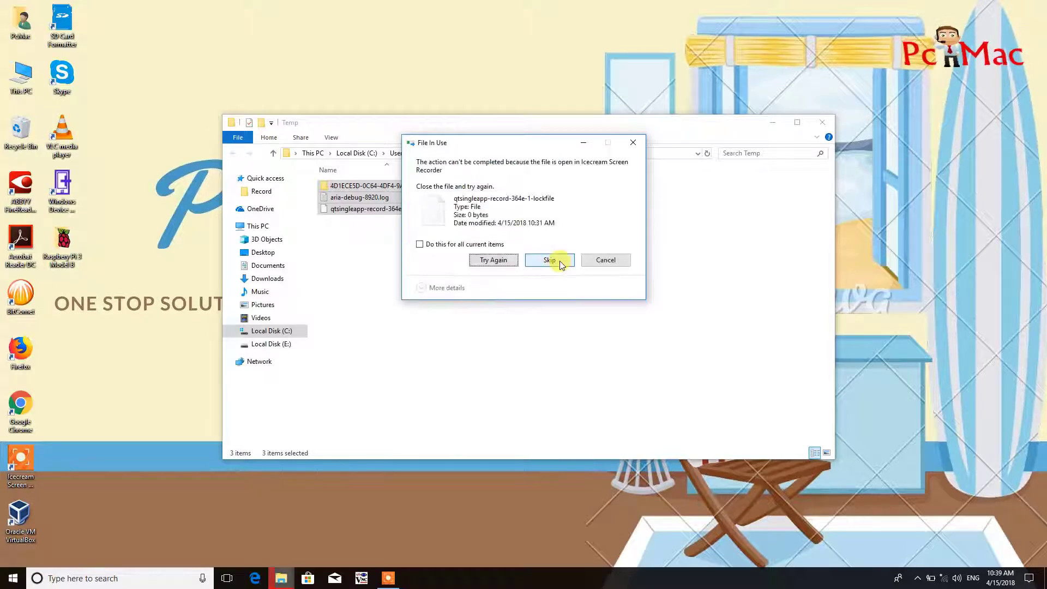
{"action": "left_click", "coordinate": [562, 264]}
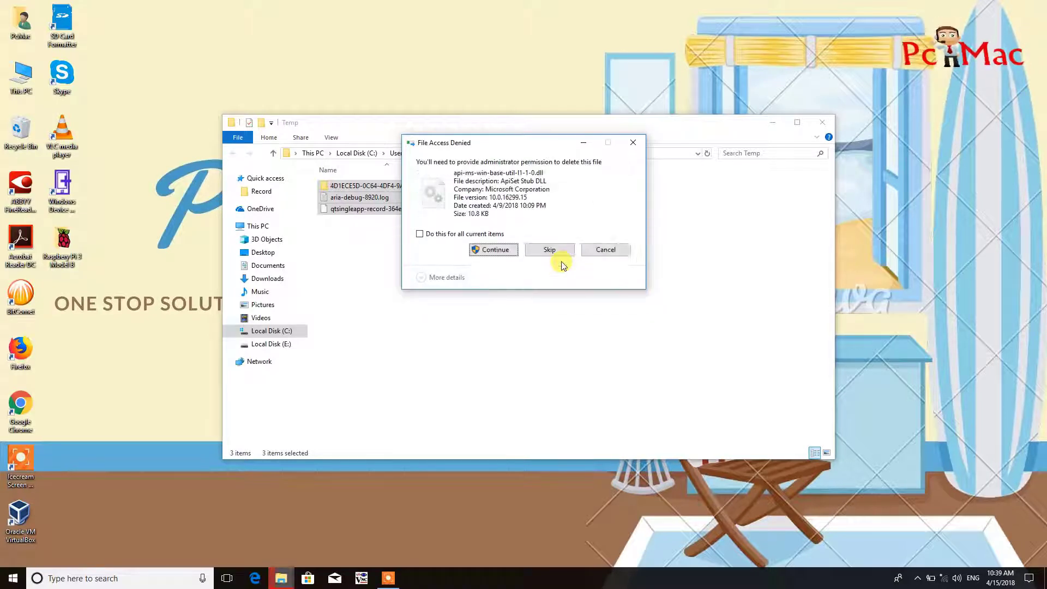
{"action": "left_click", "coordinate": [551, 251]}
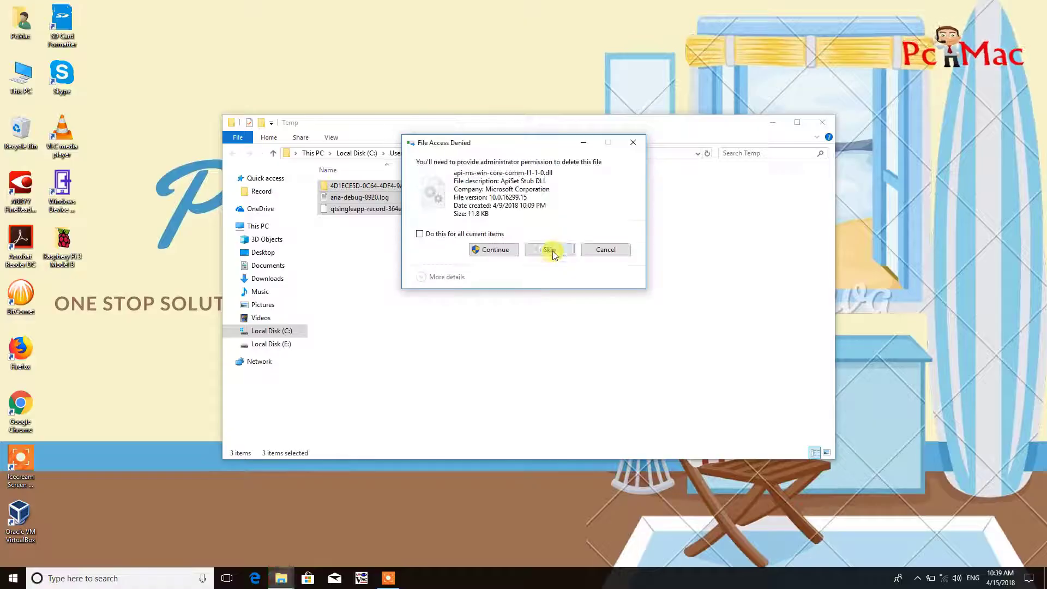
{"action": "left_click", "coordinate": [496, 251]}
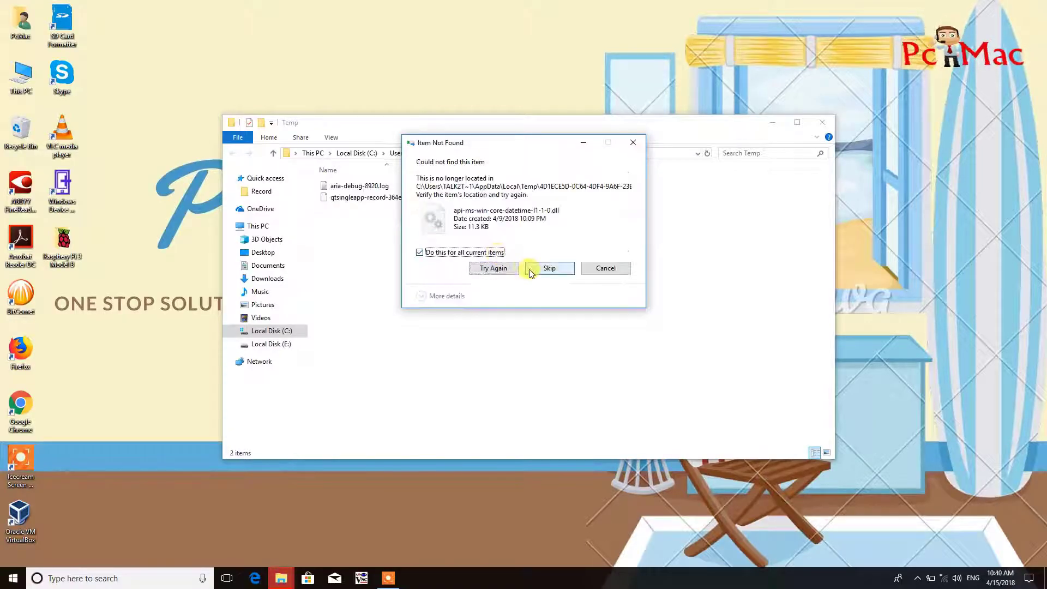
{"action": "left_click", "coordinate": [535, 268]}
{"action": "left_click", "coordinate": [821, 122]}
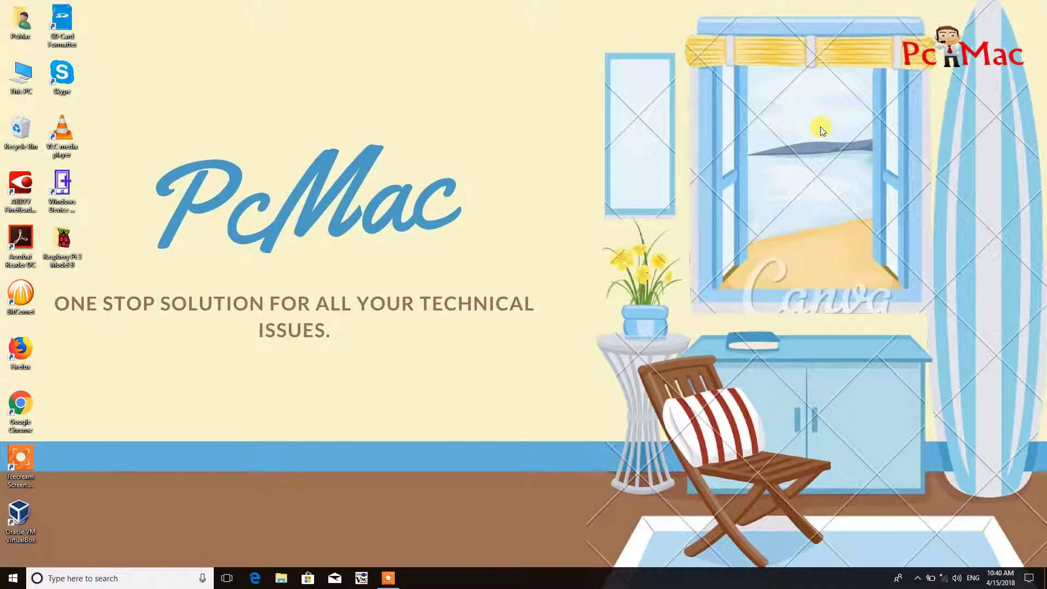
Step: Launch 'prefetch' from the Run box
{"action": "key", "text": "super+r"}
{"action": "type", "text": "pref"}
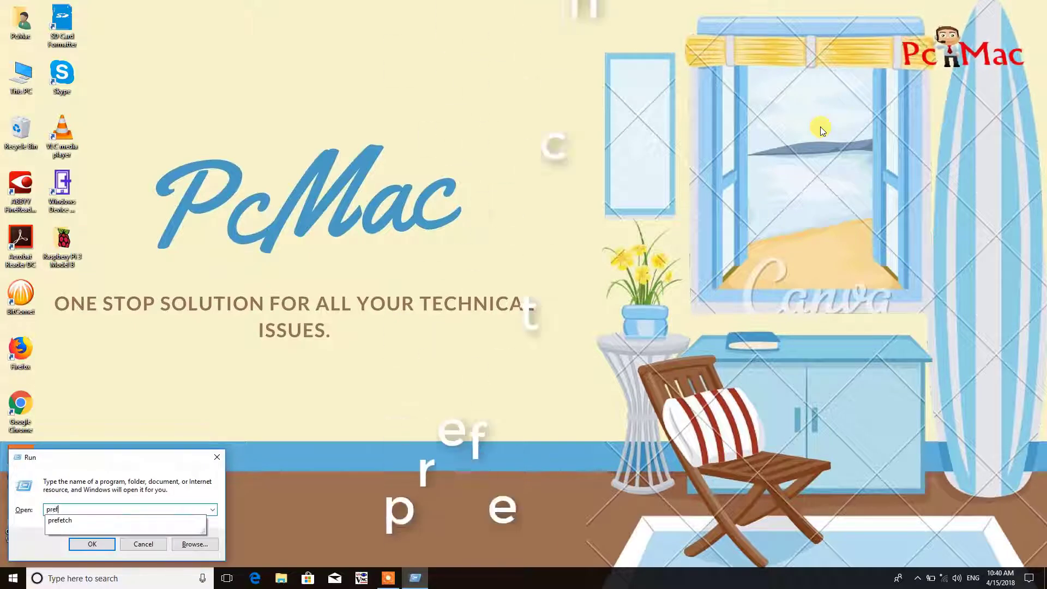
{"action": "type", "text": "etch"}
{"action": "key", "text": "Return"}
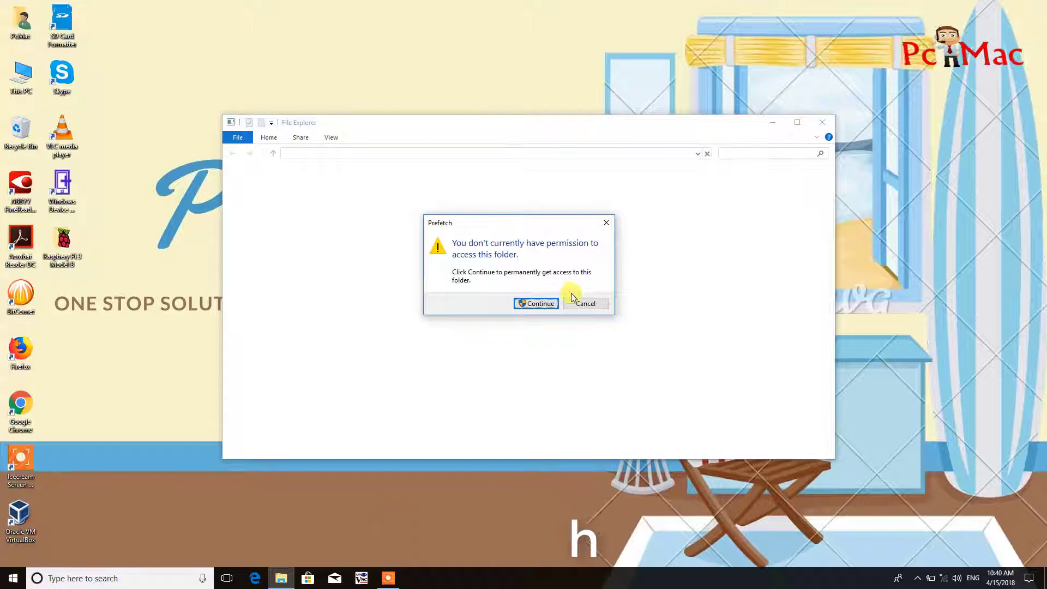
Step: Grant Prefetch access and permanently delete its 328 items, skipping the in-use file
{"action": "left_click", "coordinate": [540, 304]}
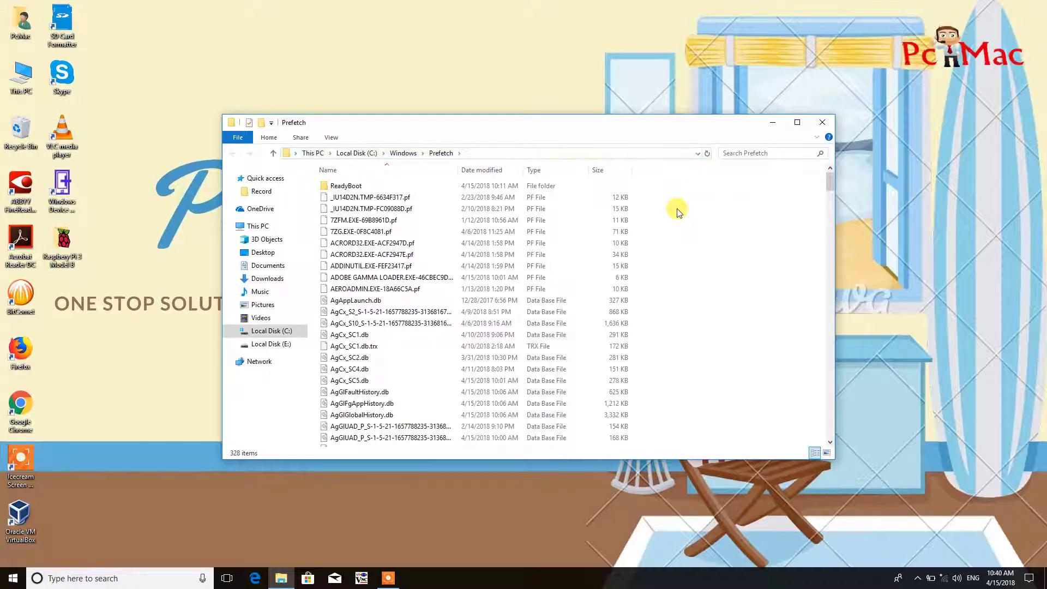
{"action": "left_click", "coordinate": [403, 255]}
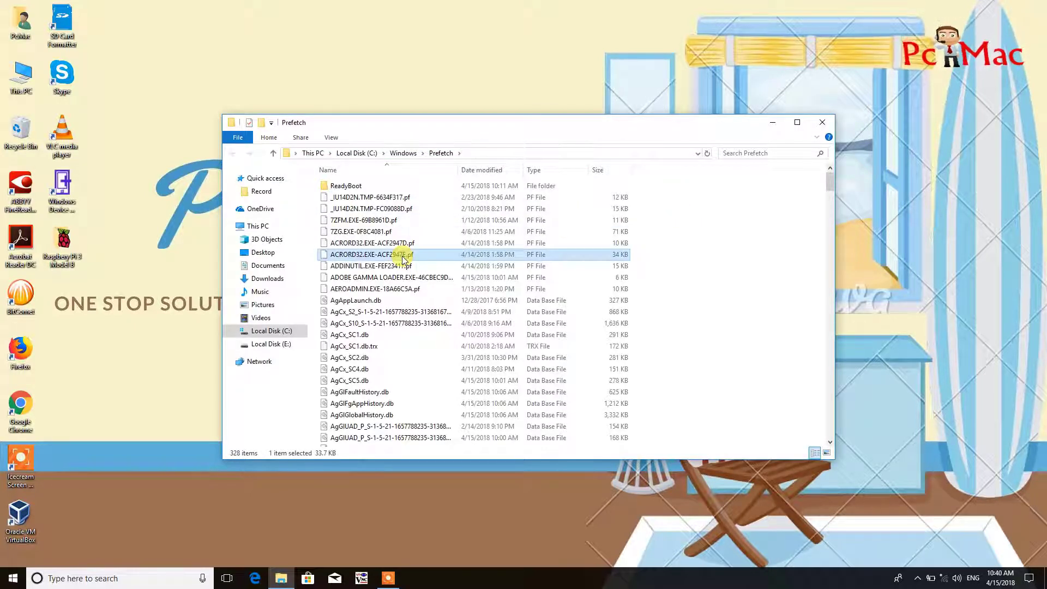
{"action": "key", "text": "ctrl+a"}
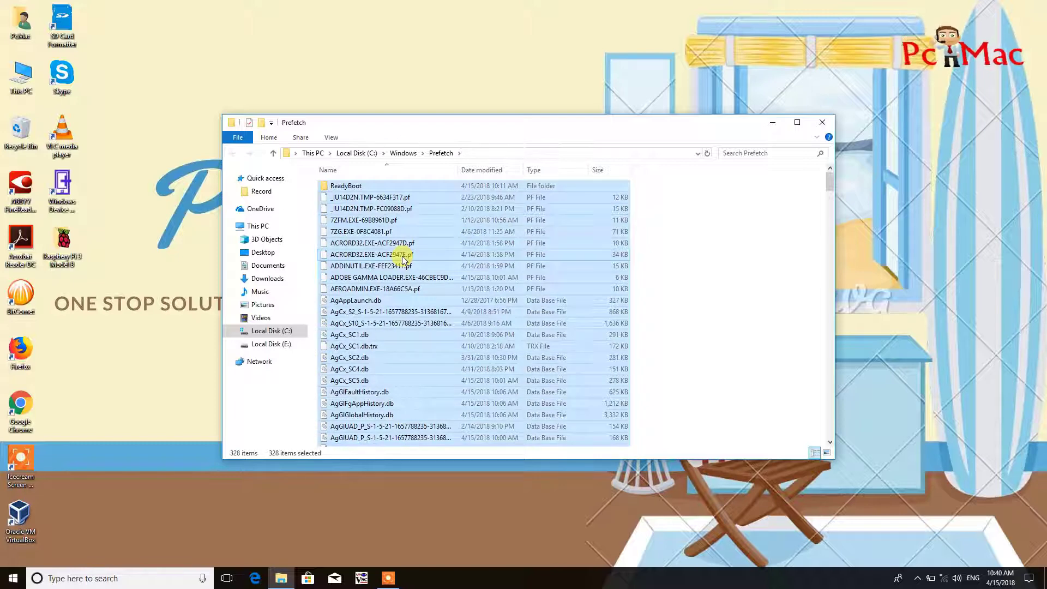
{"action": "key", "text": "shift+Delete"}
{"action": "key", "text": "Return"}
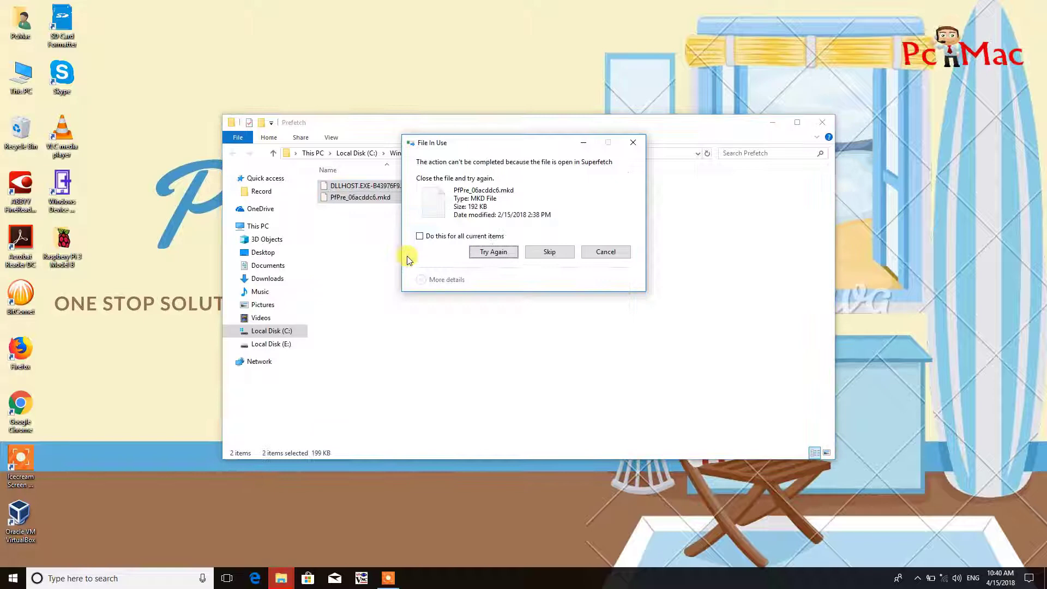
{"action": "left_click", "coordinate": [549, 251]}
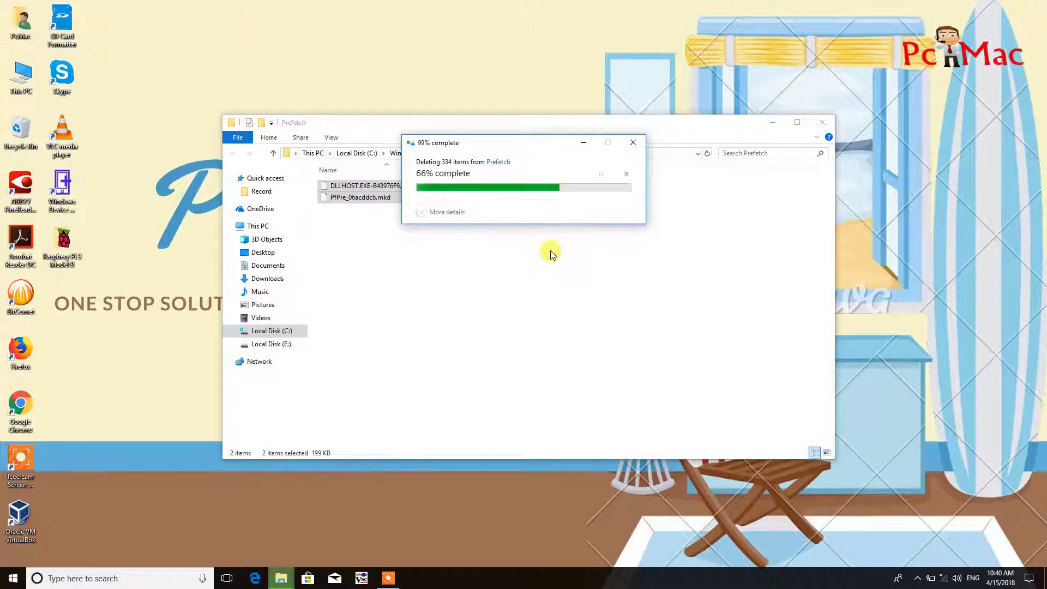
Step: Close the Prefetch window and start Disk Cleanup with cleanmgr
{"action": "left_click", "coordinate": [823, 124]}
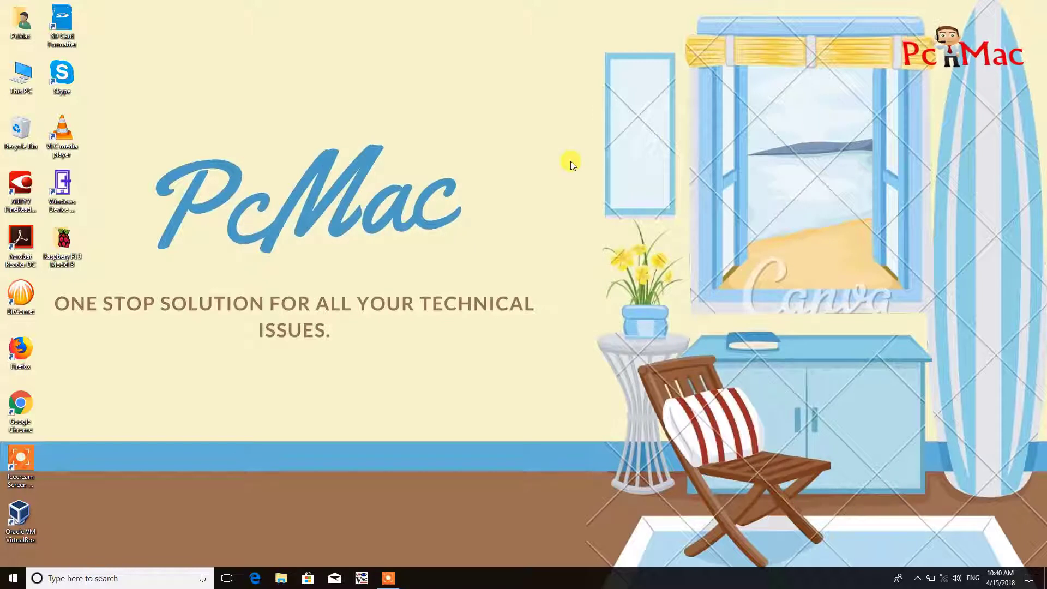
{"action": "key", "text": "super+r"}
{"action": "type", "text": "cl"}
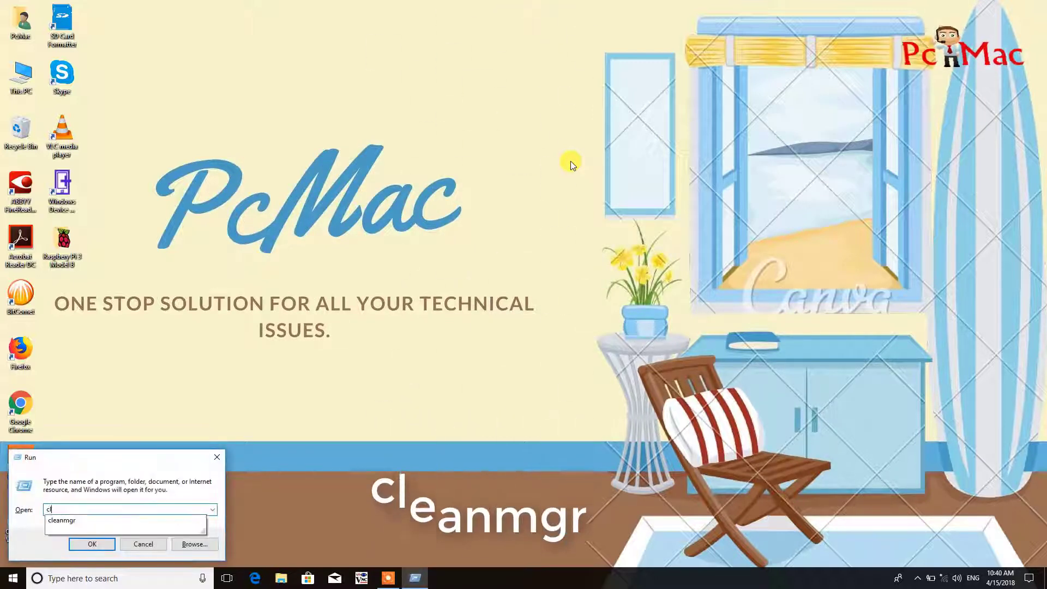
{"action": "type", "text": "eanmgr"}
{"action": "key", "text": "Return"}
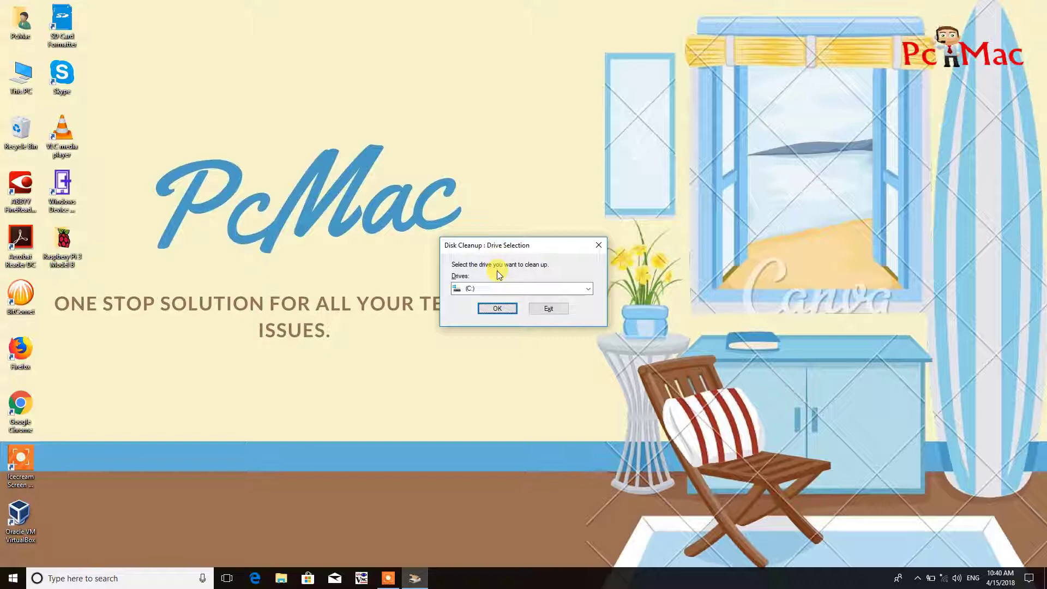
Step: Clean drive C:, ticking DirectX Shader Cache, Delivery Optimization Files, Recycle Bin and Temporary files
{"action": "left_click", "coordinate": [496, 308]}
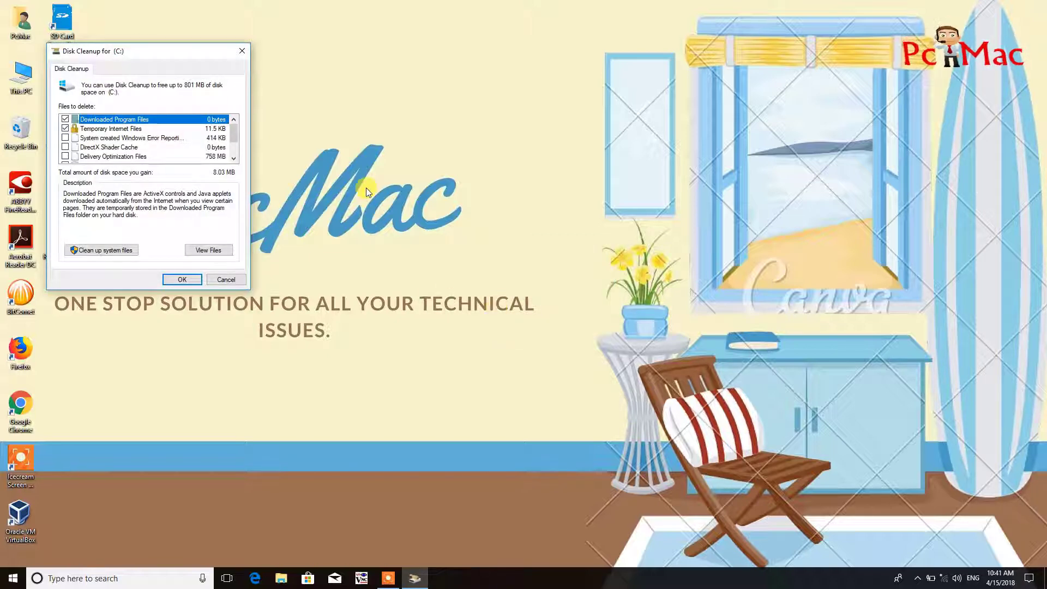
{"action": "left_click", "coordinate": [64, 147]}
{"action": "left_click", "coordinate": [65, 157]}
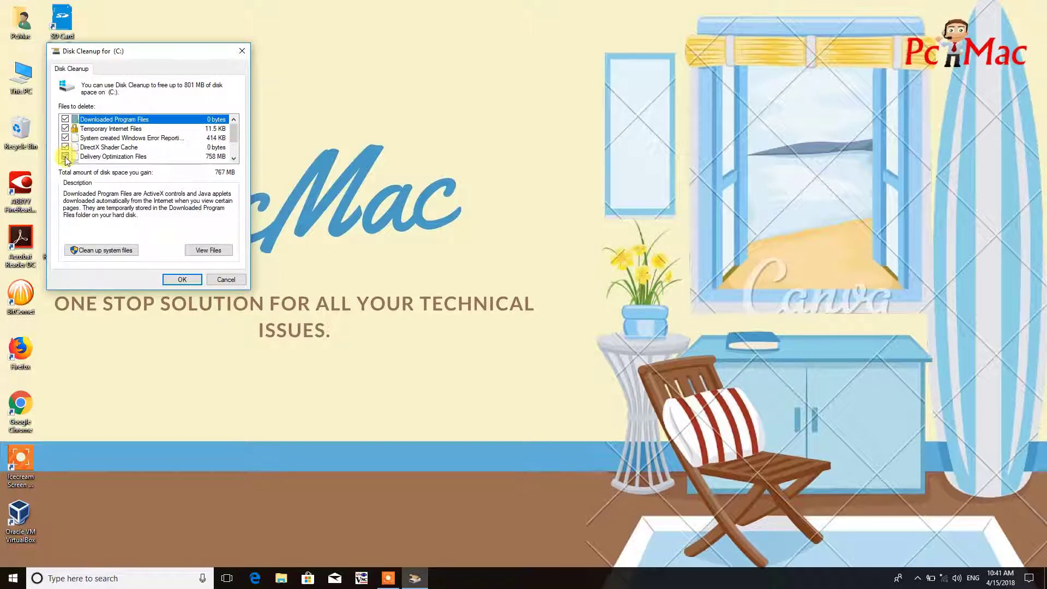
{"action": "left_click", "coordinate": [234, 158]}
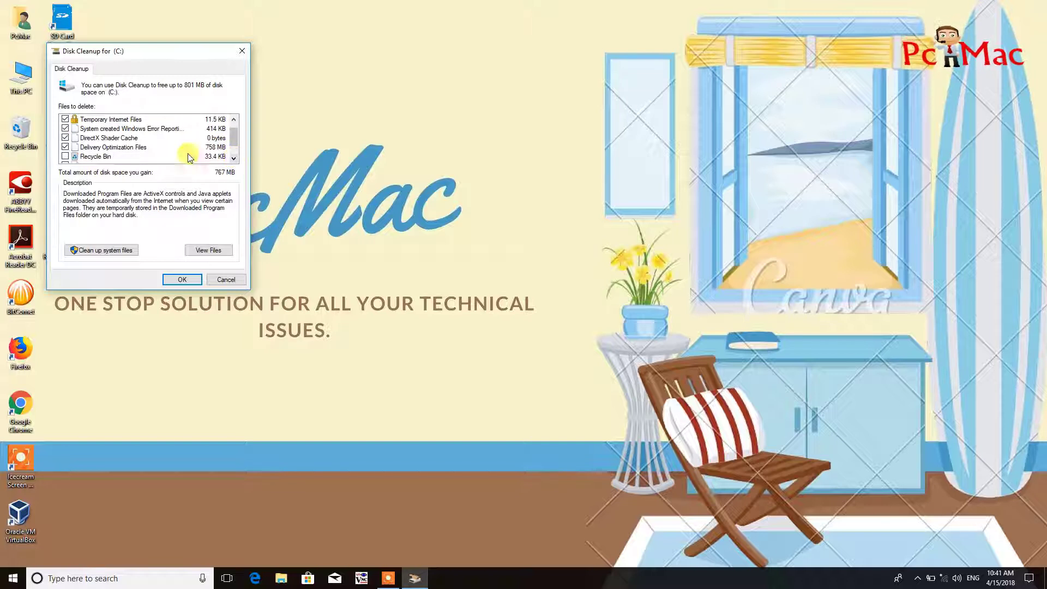
{"action": "left_click", "coordinate": [65, 157]}
{"action": "left_click", "coordinate": [234, 159]}
{"action": "left_click", "coordinate": [234, 159]}
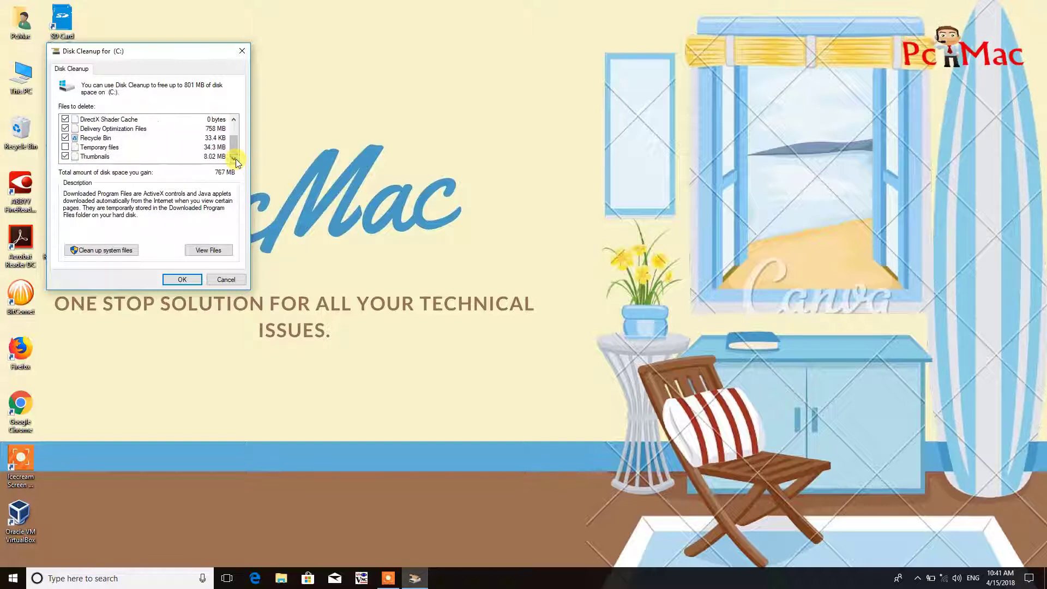
{"action": "left_click", "coordinate": [65, 148]}
Step: Confirm permanently deleting the checked files, allowing folder access when prompted
{"action": "left_click", "coordinate": [181, 279]}
{"action": "left_click", "coordinate": [548, 296]}
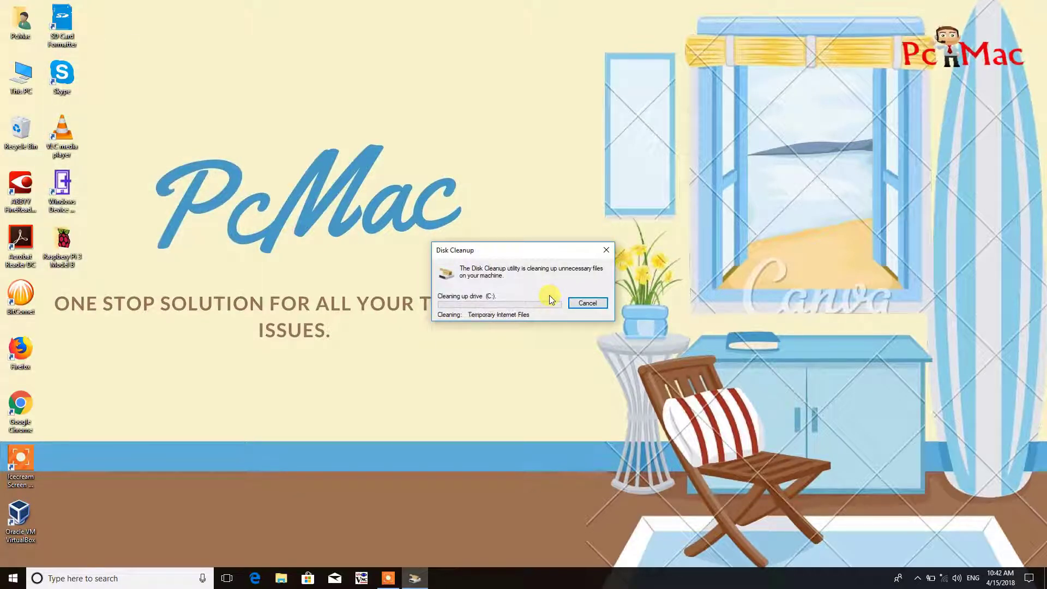
{"action": "left_click", "coordinate": [515, 324]}
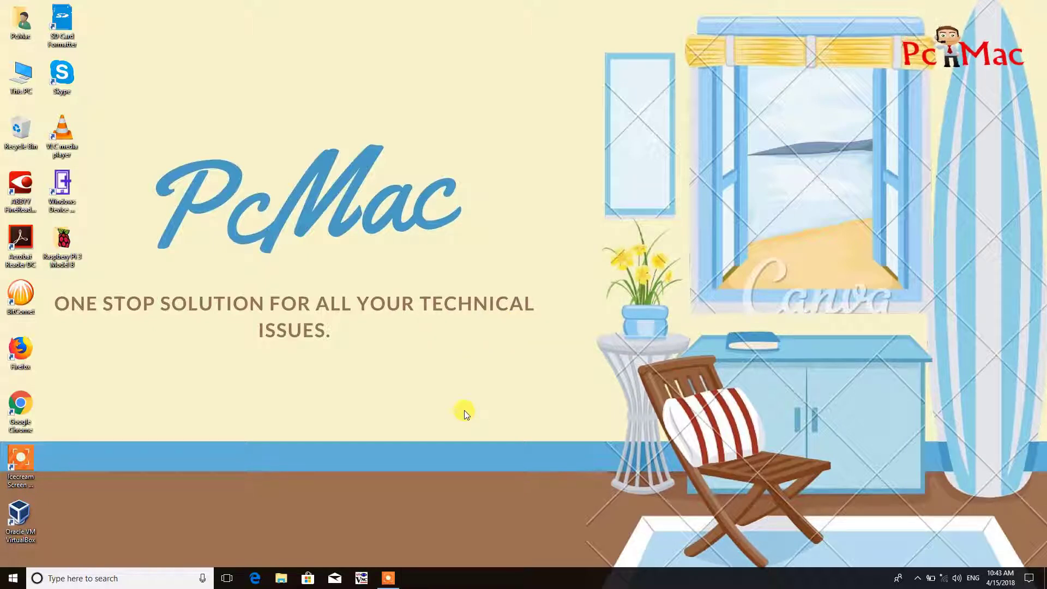
Step: Open Programs and Features by running appwiz.cpl
{"action": "key", "text": "super+r"}
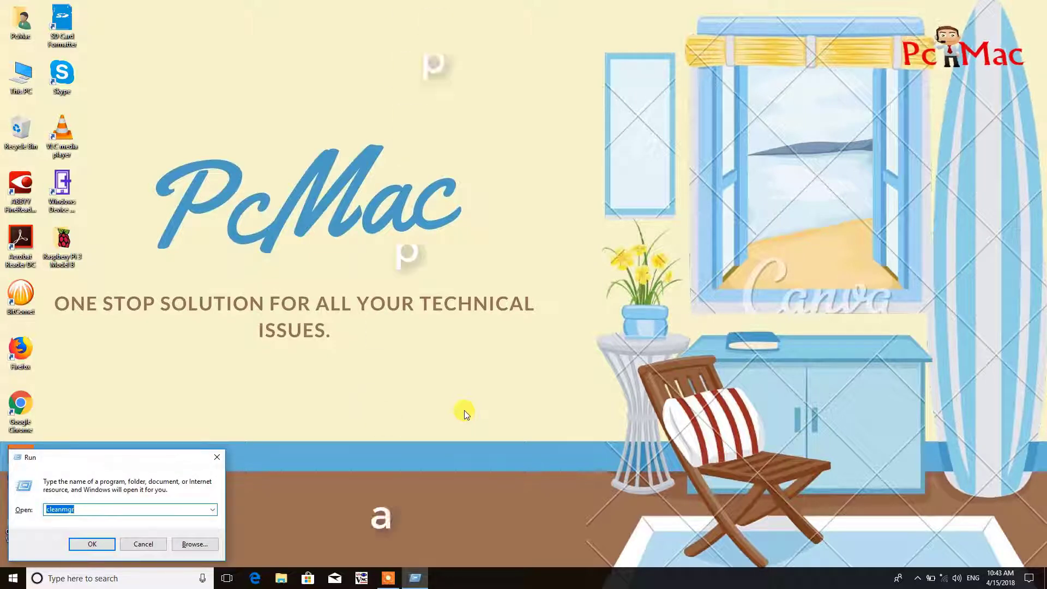
{"action": "type", "text": "a"}
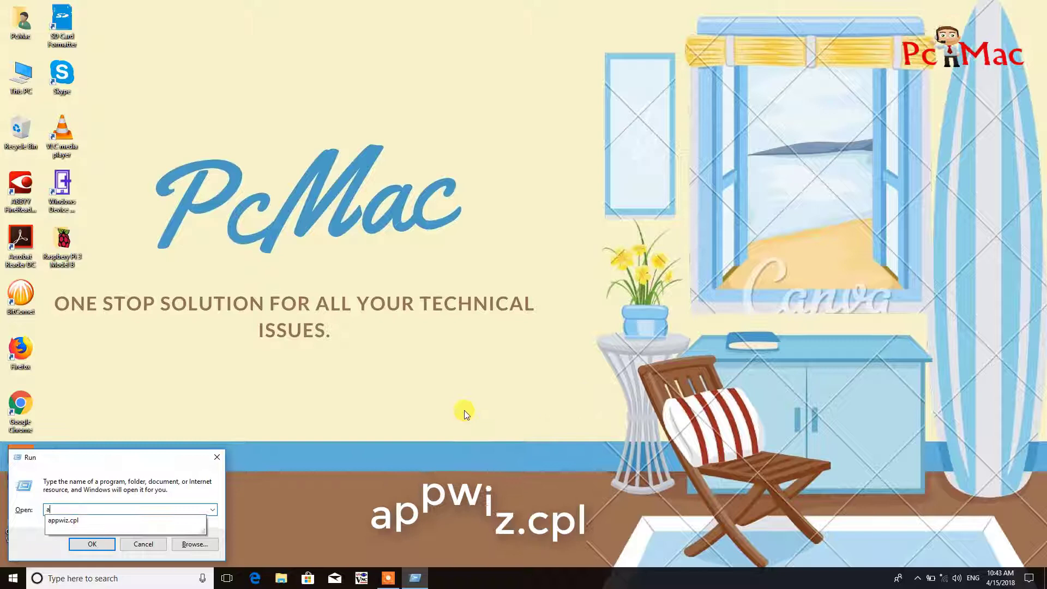
{"action": "key", "text": "Down"}
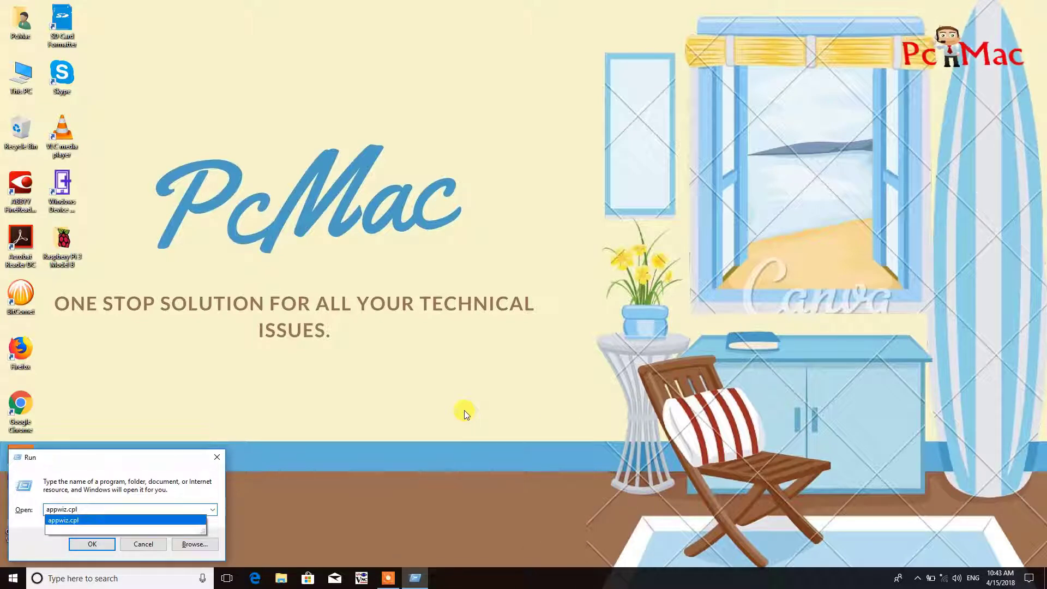
{"action": "key", "text": "Return"}
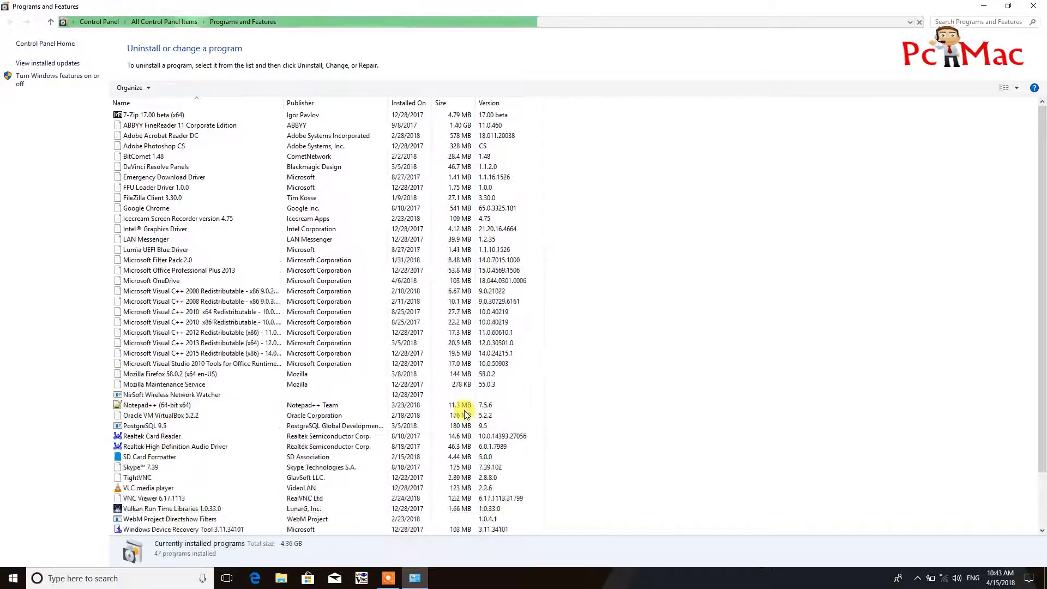
Step: Uninstall DaVinci Resolve Panels from the installed programs list
{"action": "left_click", "coordinate": [171, 117]}
{"action": "key", "text": "b"}
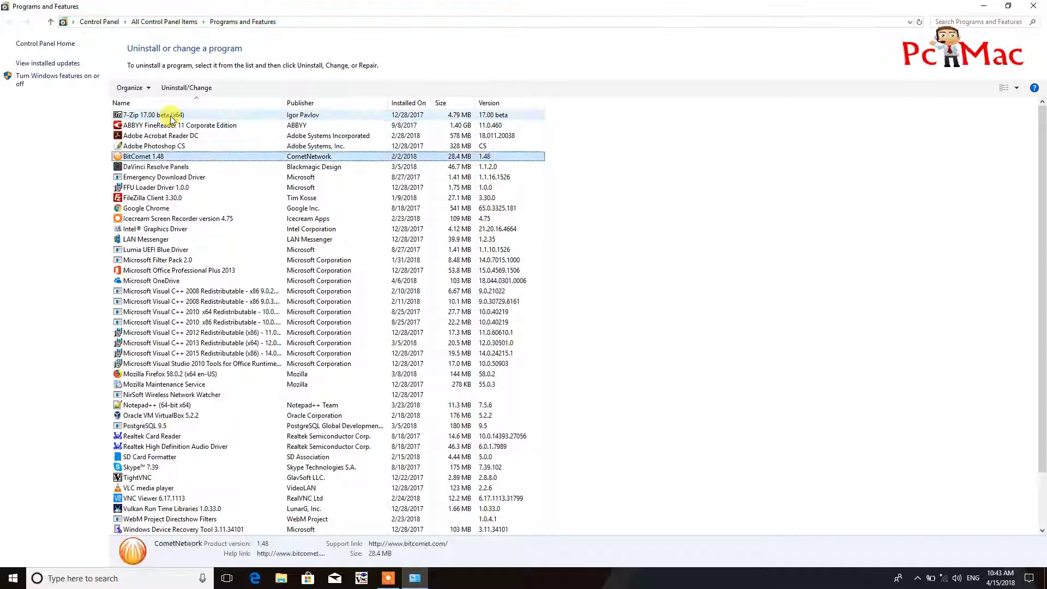
{"action": "key", "text": "Down"}
{"action": "left_click", "coordinate": [174, 88]}
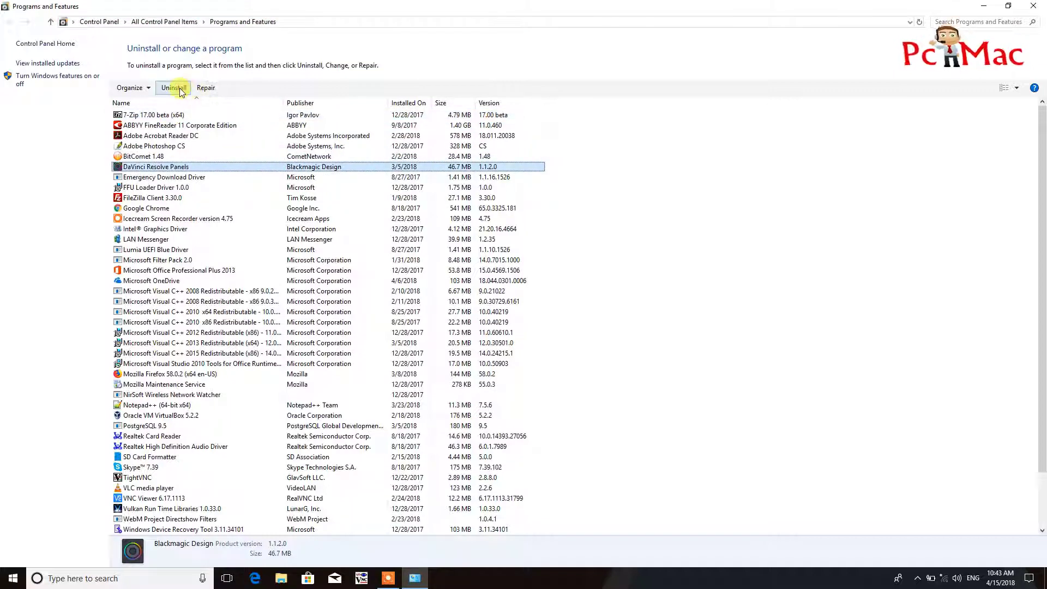
{"action": "left_click", "coordinate": [574, 287]}
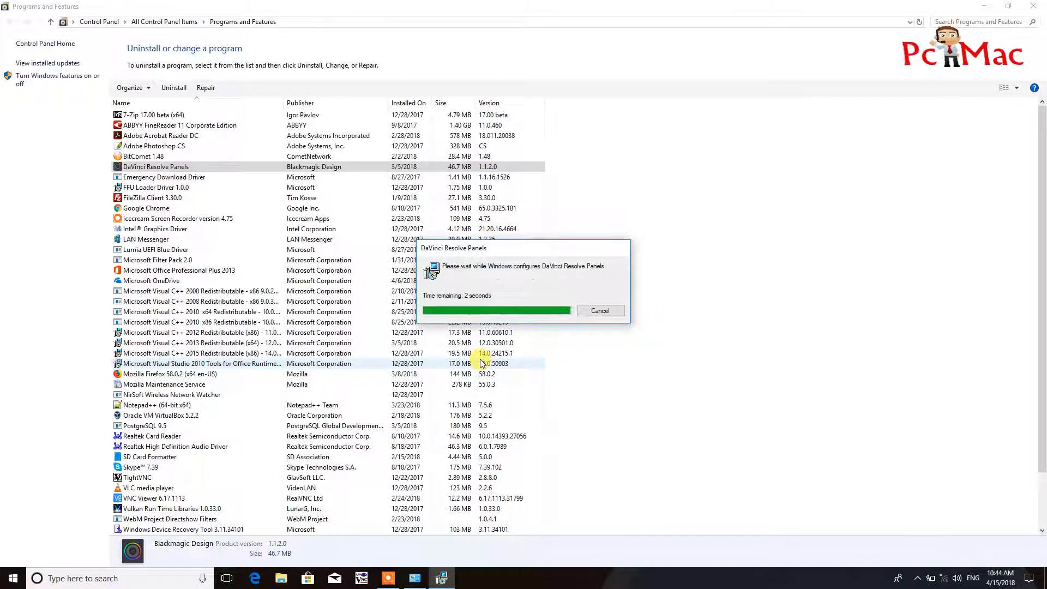
Step: Uninstall Oracle VM VirtualBox and VNC Viewer, then close Programs and Features
{"action": "double_click", "coordinate": [403, 405]}
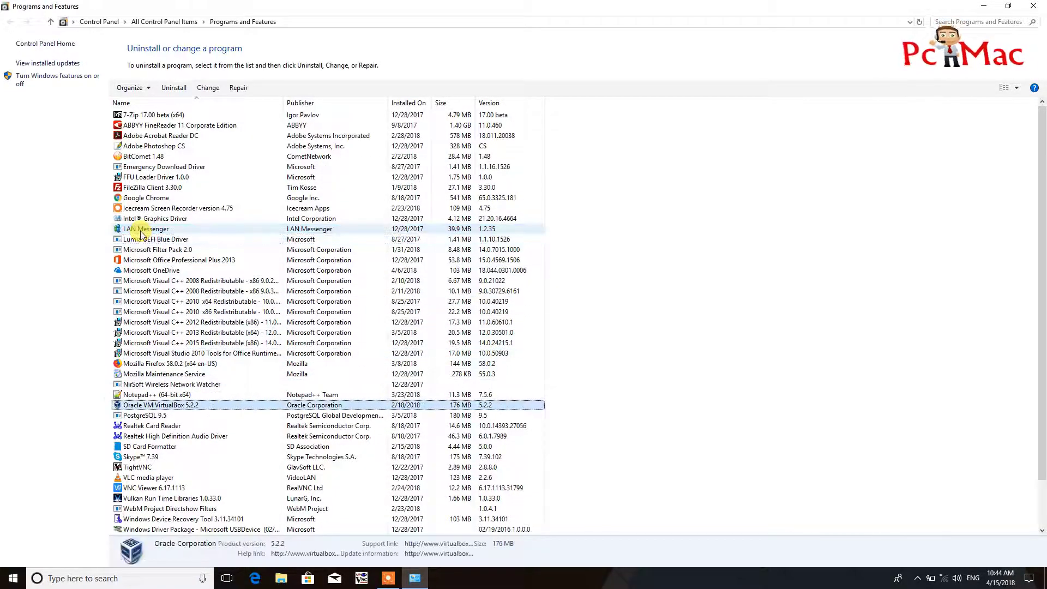
{"action": "left_click", "coordinate": [569, 284]}
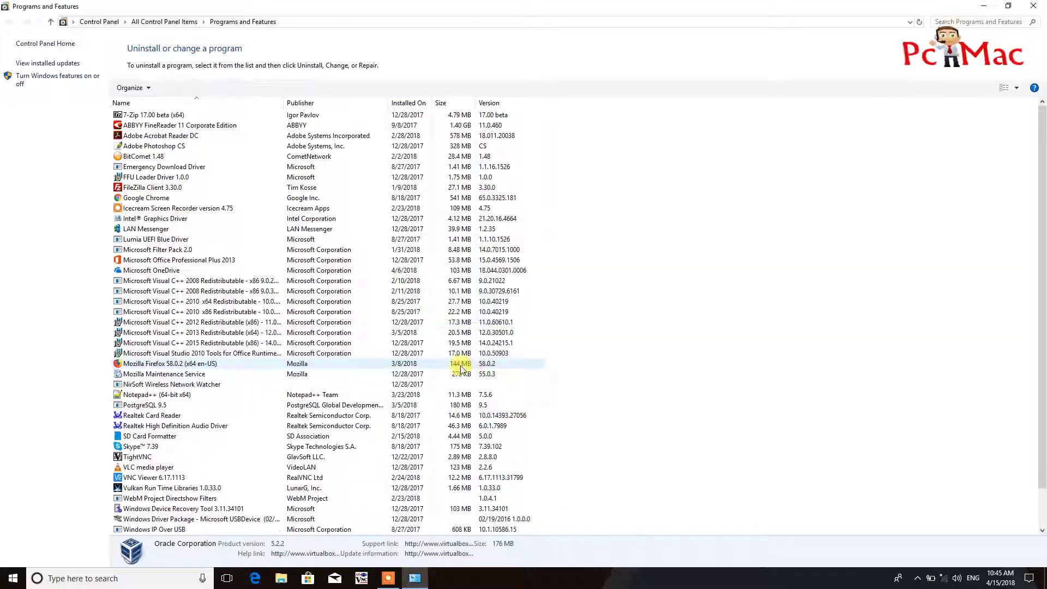
{"action": "left_click", "coordinate": [173, 87]}
{"action": "left_click", "coordinate": [606, 285]}
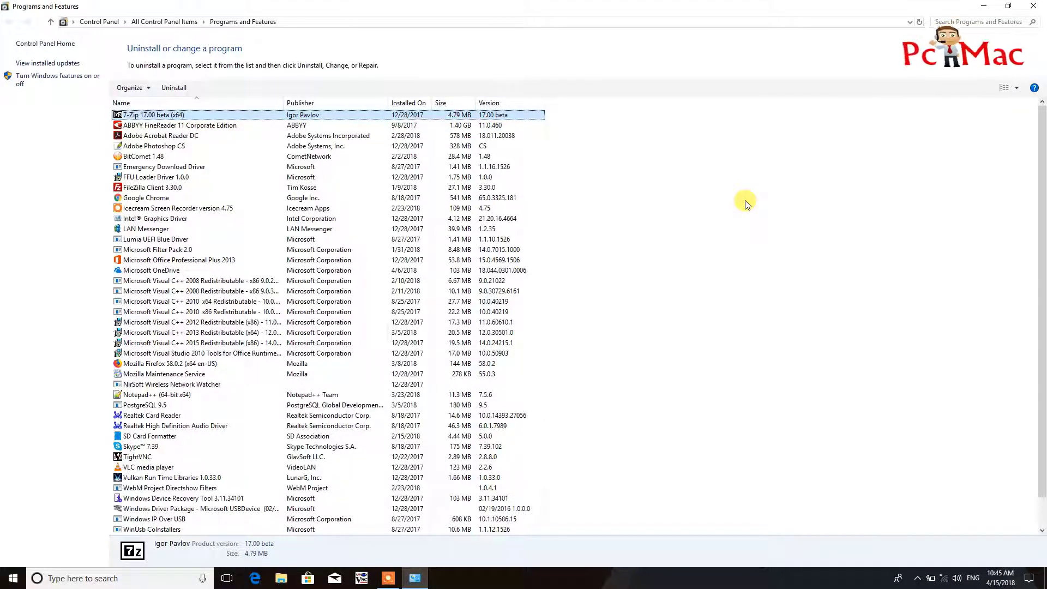
{"action": "left_click", "coordinate": [1040, 5]}
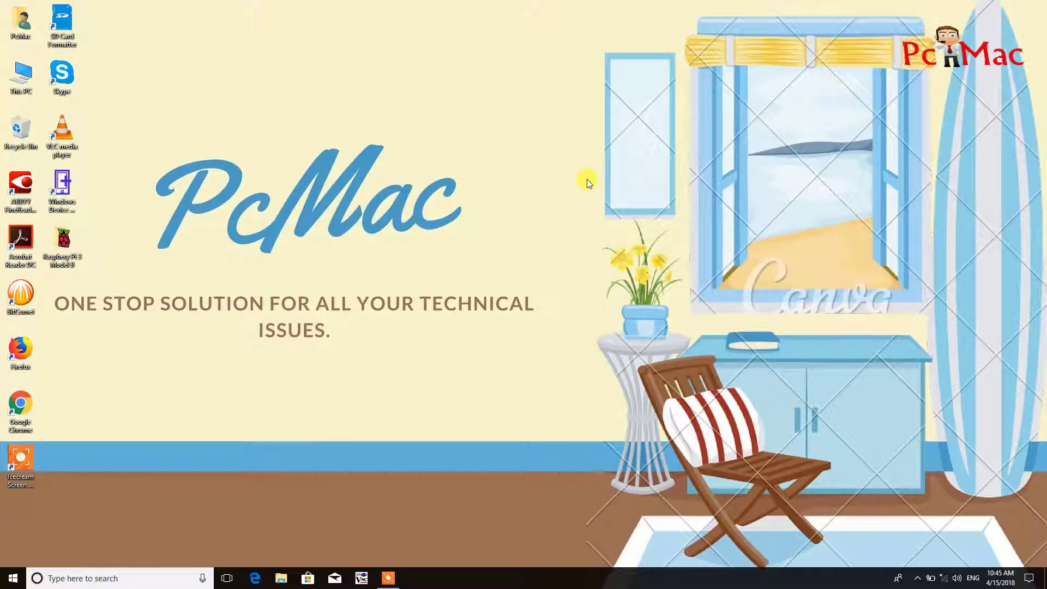
Step: Run msconfig from the Run box to bring up System Configuration
{"action": "key", "text": "super+r"}
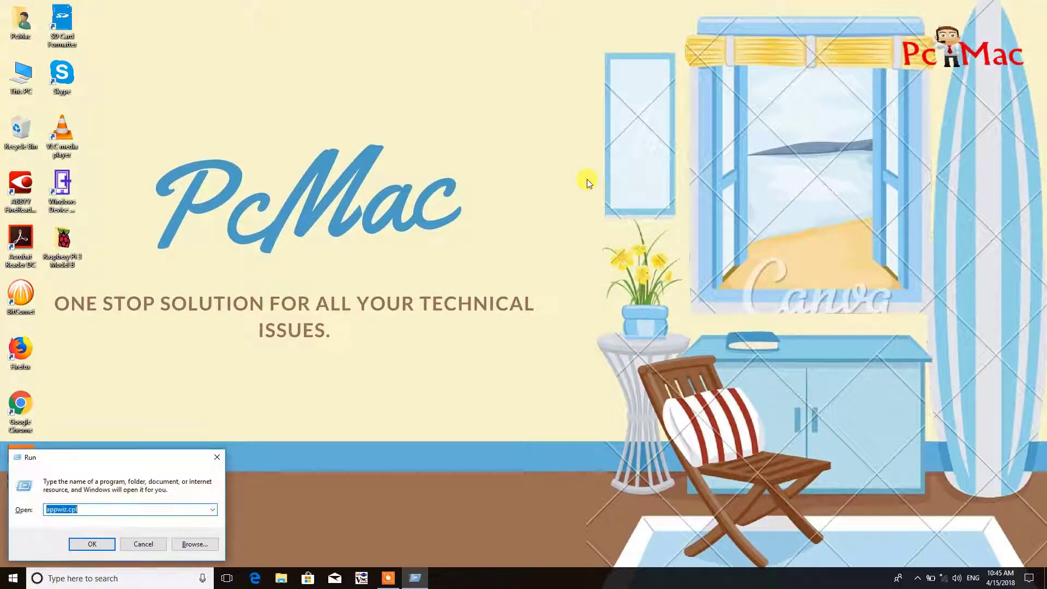
{"action": "type", "text": "msconfig"}
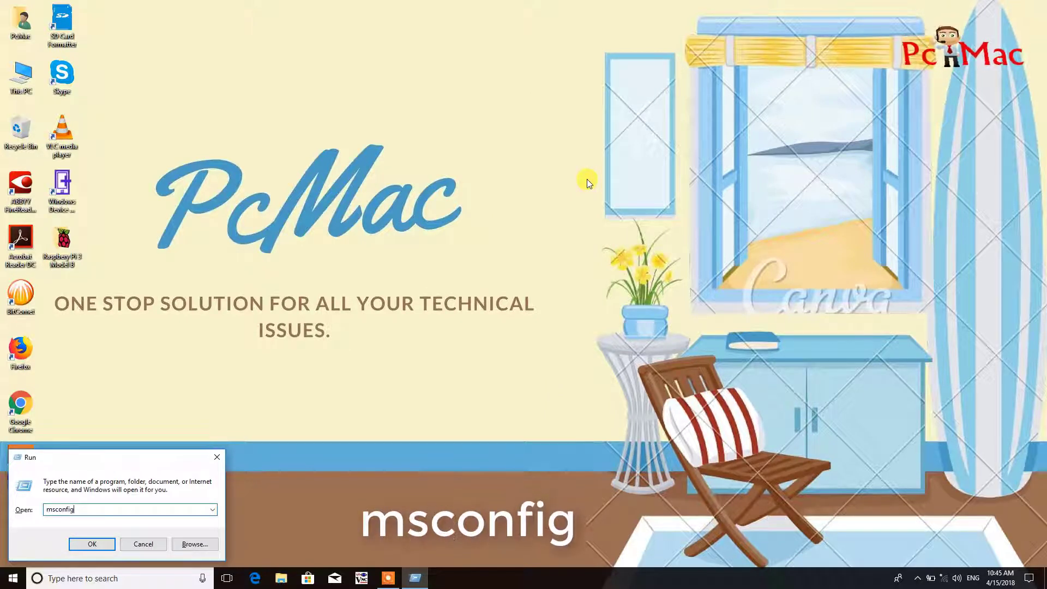
{"action": "key", "text": "Return"}
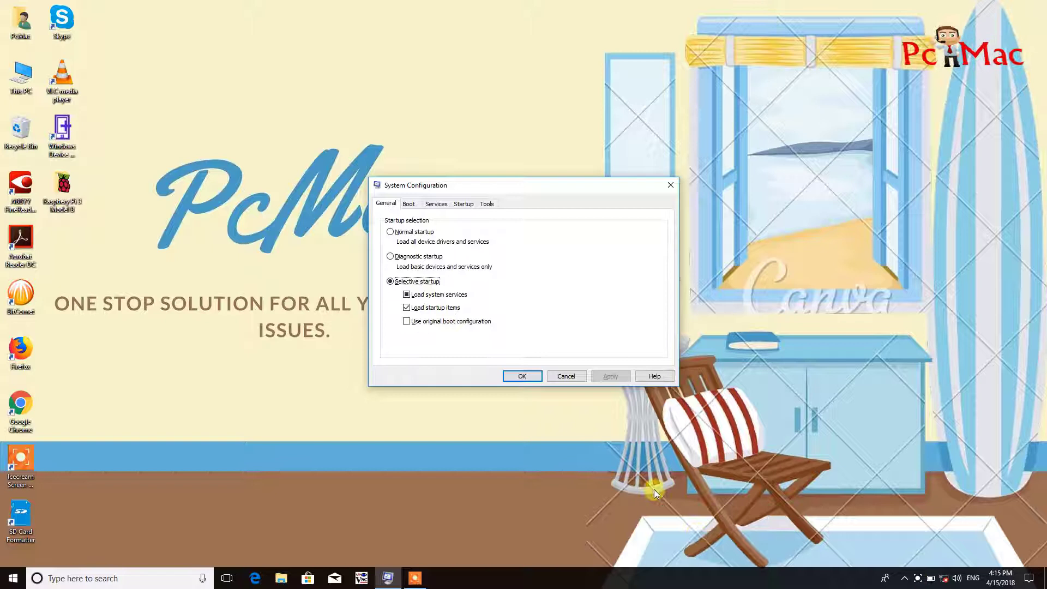
Step: In the Boot tab's Advanced Options, limit the number of processors to 4
{"action": "left_click", "coordinate": [409, 204]}
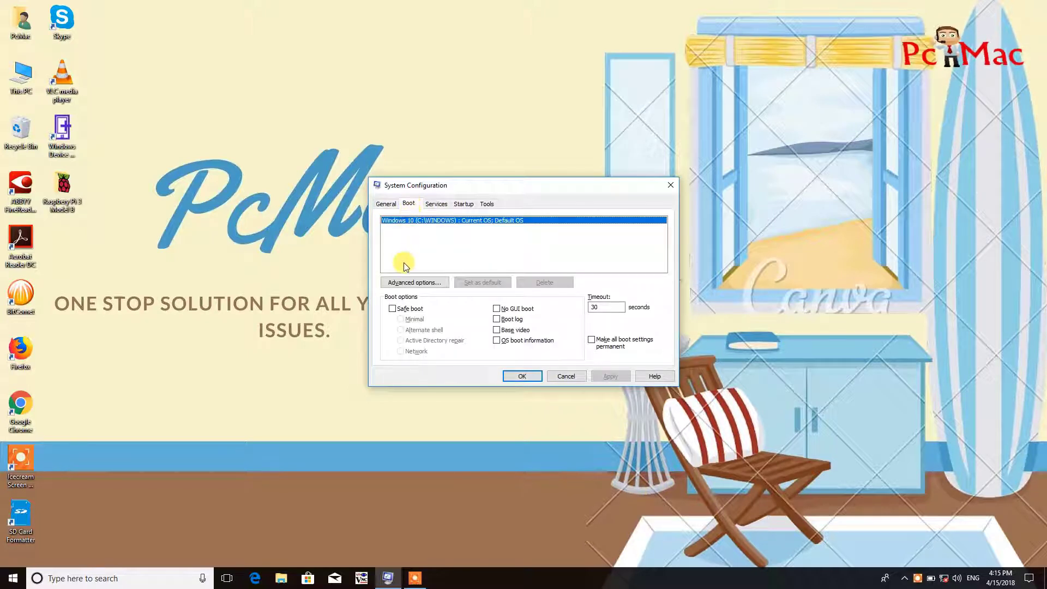
{"action": "left_click", "coordinate": [410, 282]}
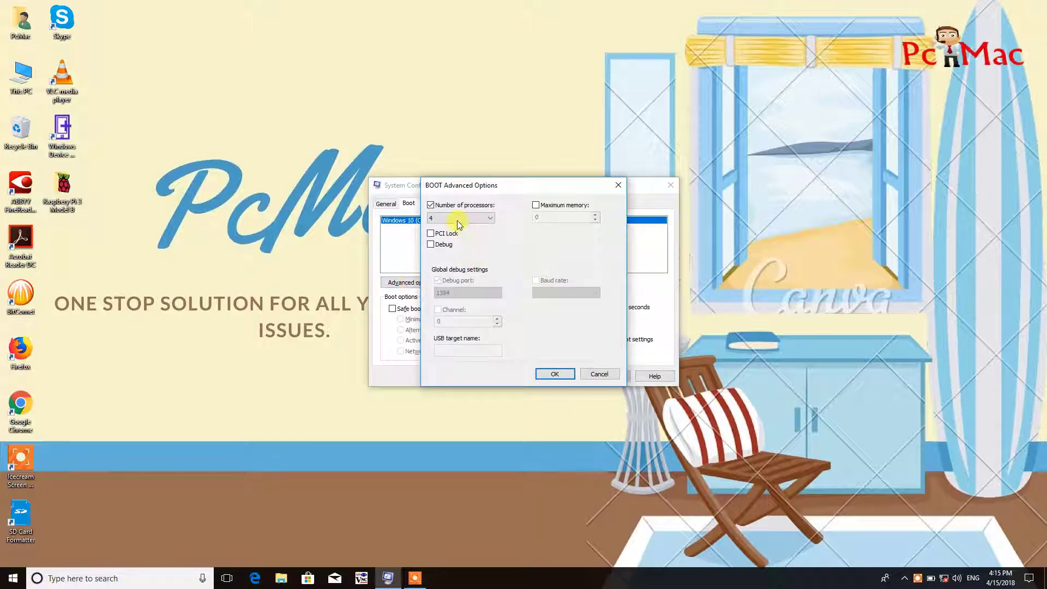
{"action": "left_click", "coordinate": [431, 206]}
{"action": "left_click", "coordinate": [485, 219]}
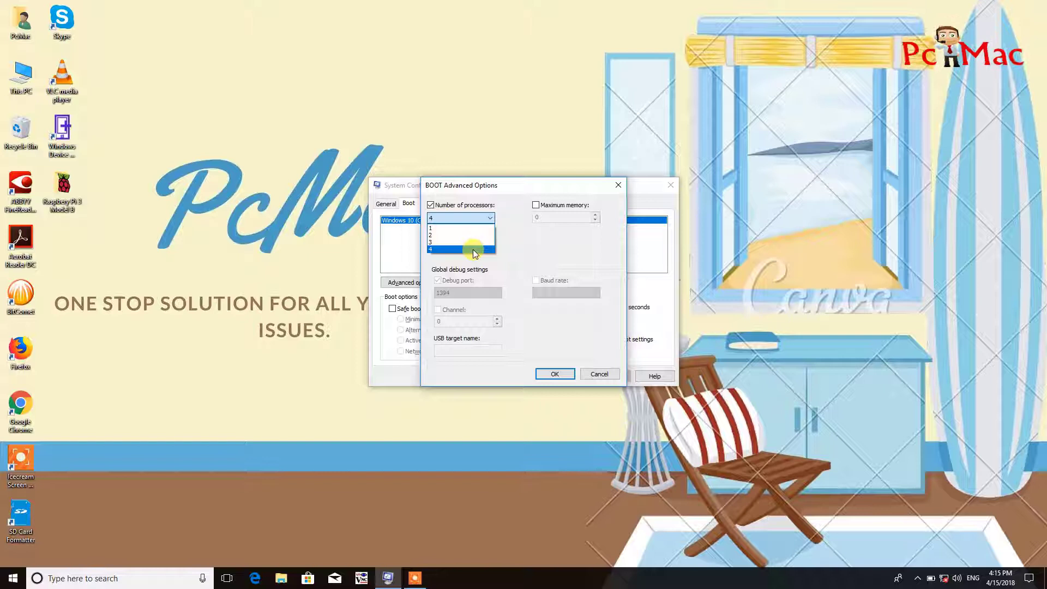
{"action": "left_click", "coordinate": [473, 249]}
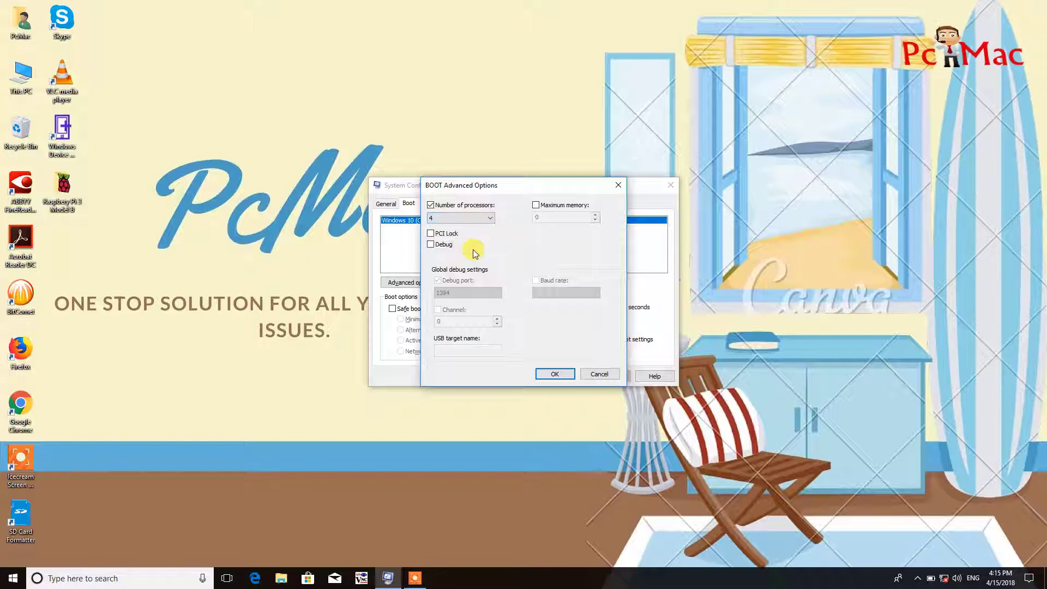
{"action": "left_click", "coordinate": [555, 374]}
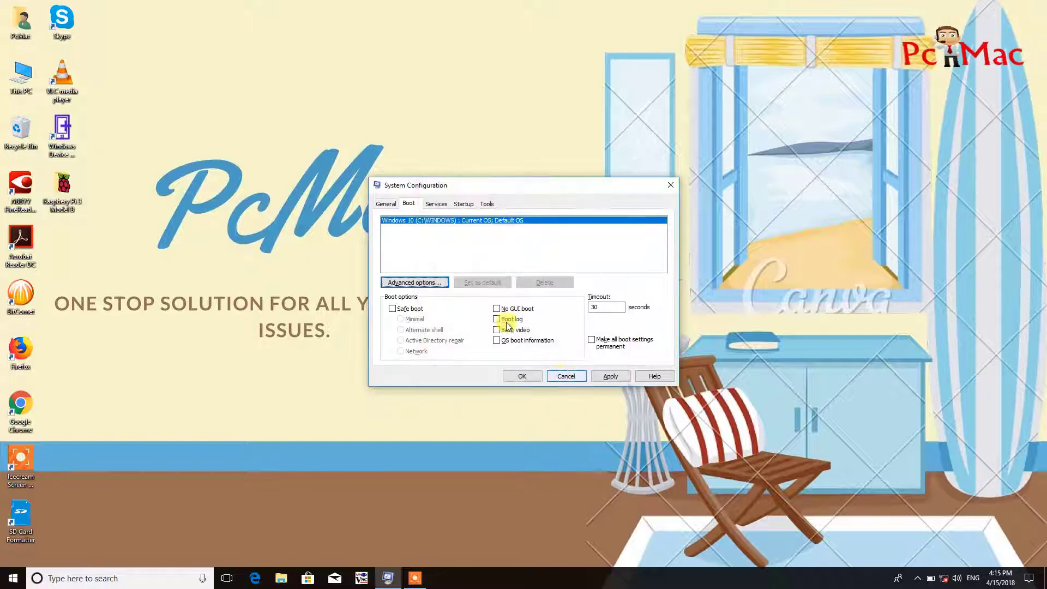
Step: Hide all Microsoft services and untick TightVNC Server and Wondershare Application Framework
{"action": "left_click", "coordinate": [436, 204]}
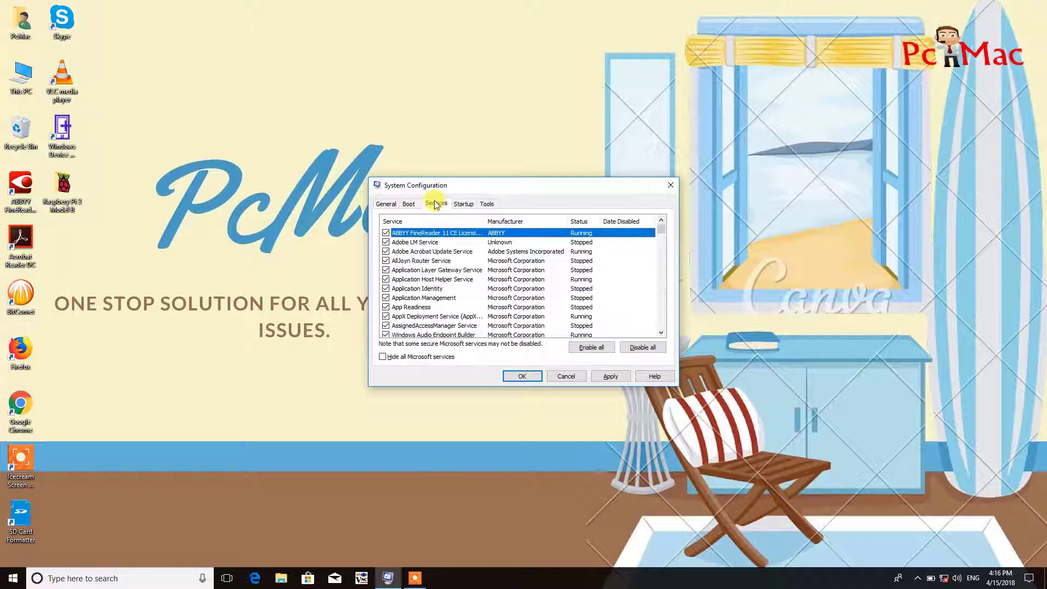
{"action": "left_click", "coordinate": [385, 359]}
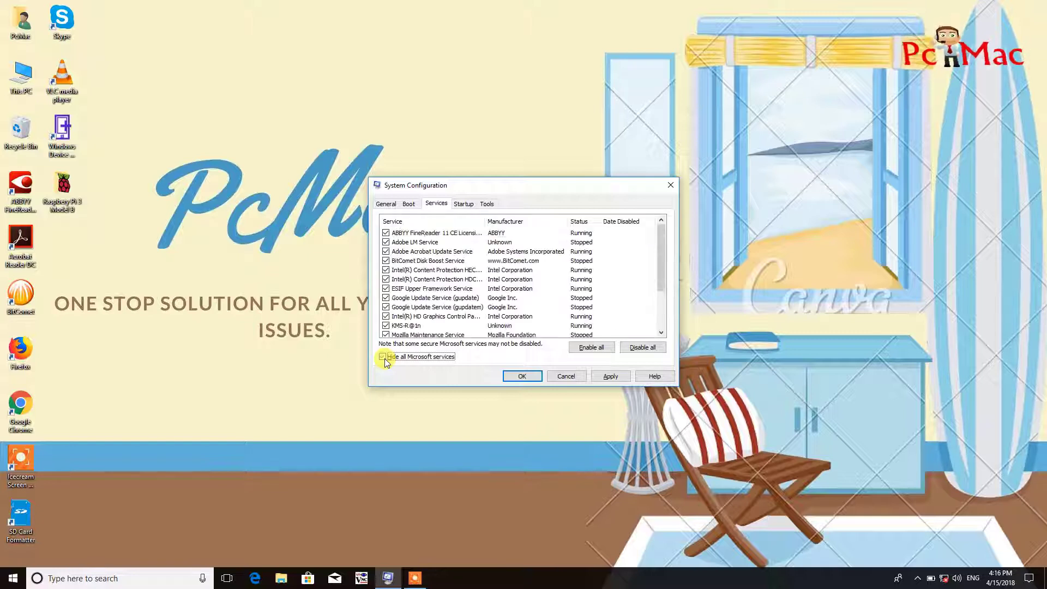
{"action": "left_click", "coordinate": [661, 334]}
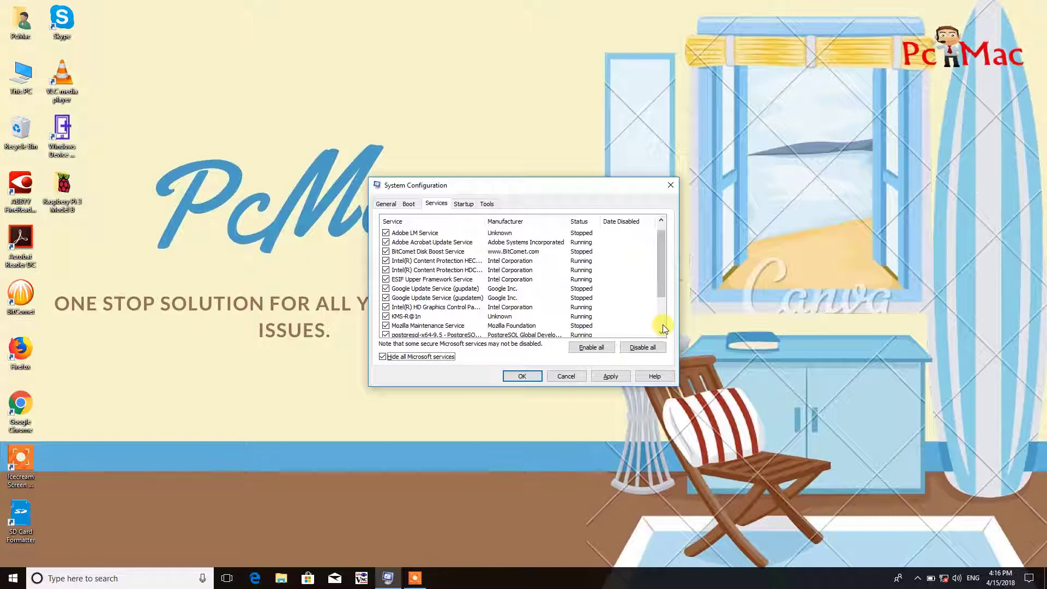
{"action": "scroll", "coordinate": [663, 325], "scroll_direction": "down", "scroll_amount": 2}
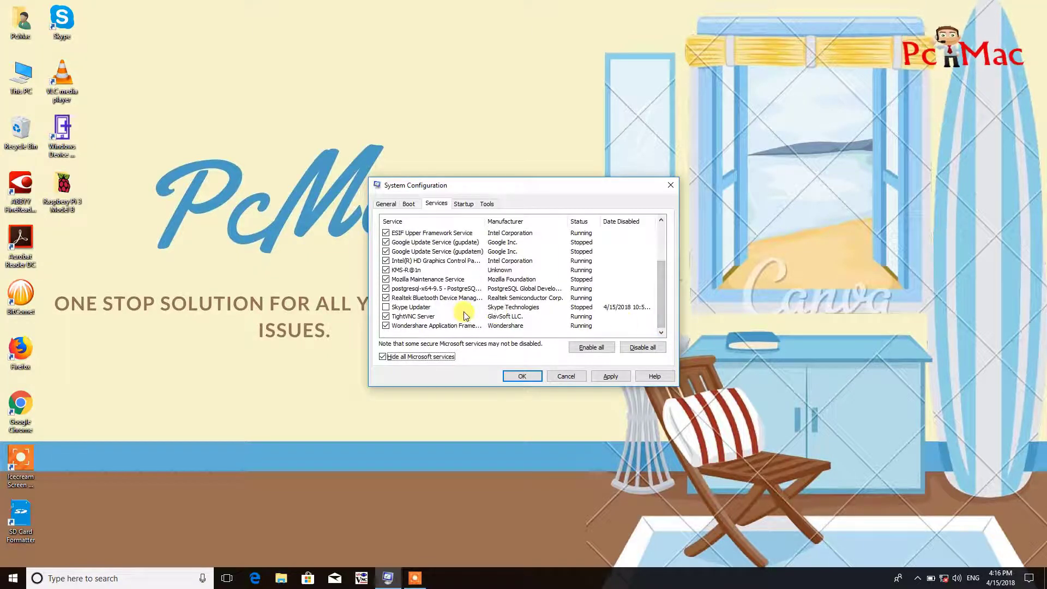
{"action": "left_click", "coordinate": [386, 317]}
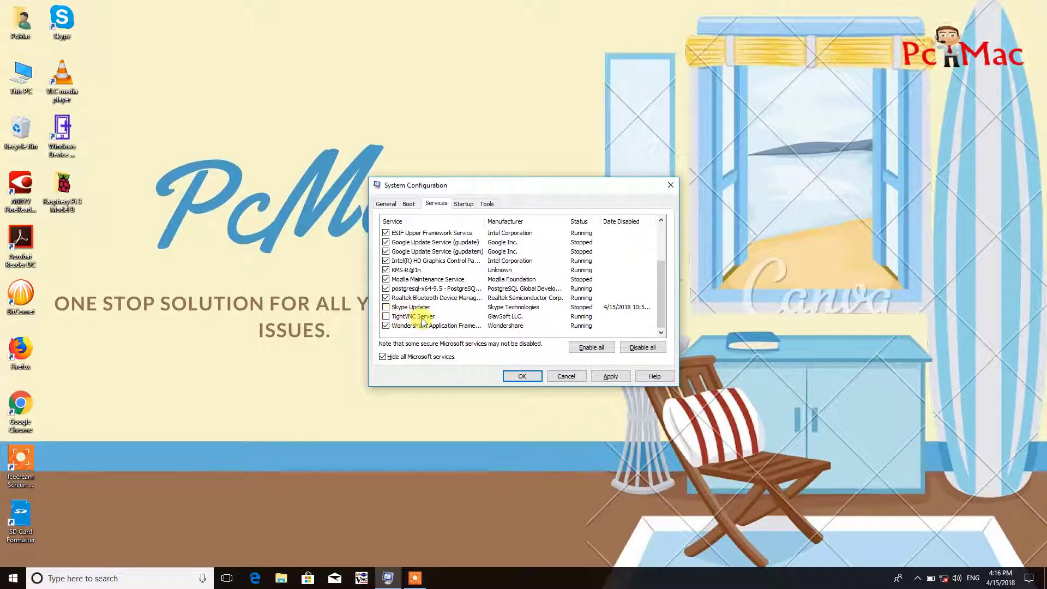
{"action": "left_click", "coordinate": [386, 326]}
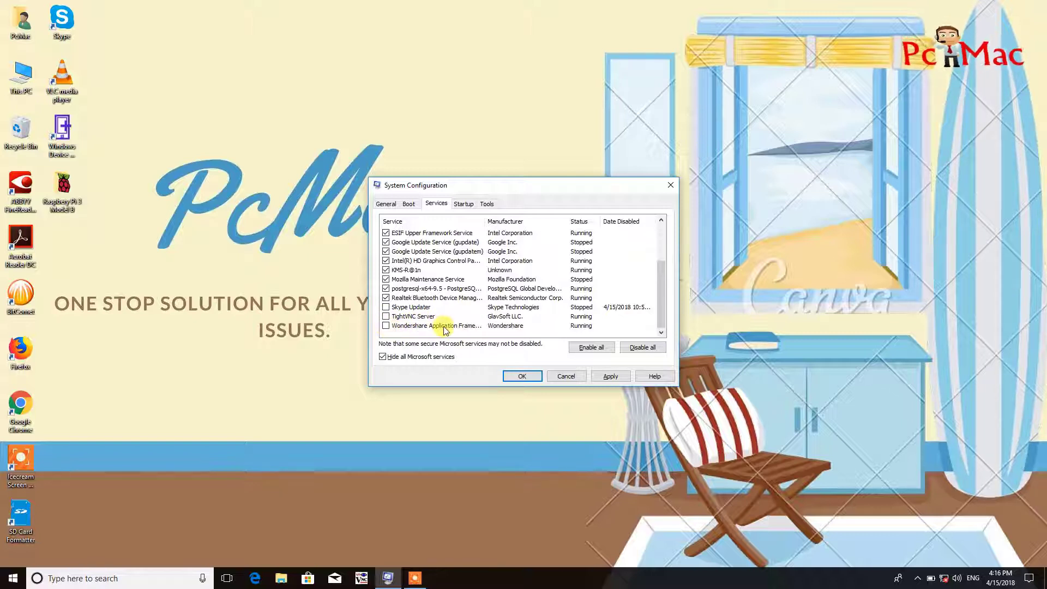
Step: Apply the service changes and open Task Manager from the Startup tab
{"action": "left_click", "coordinate": [609, 378]}
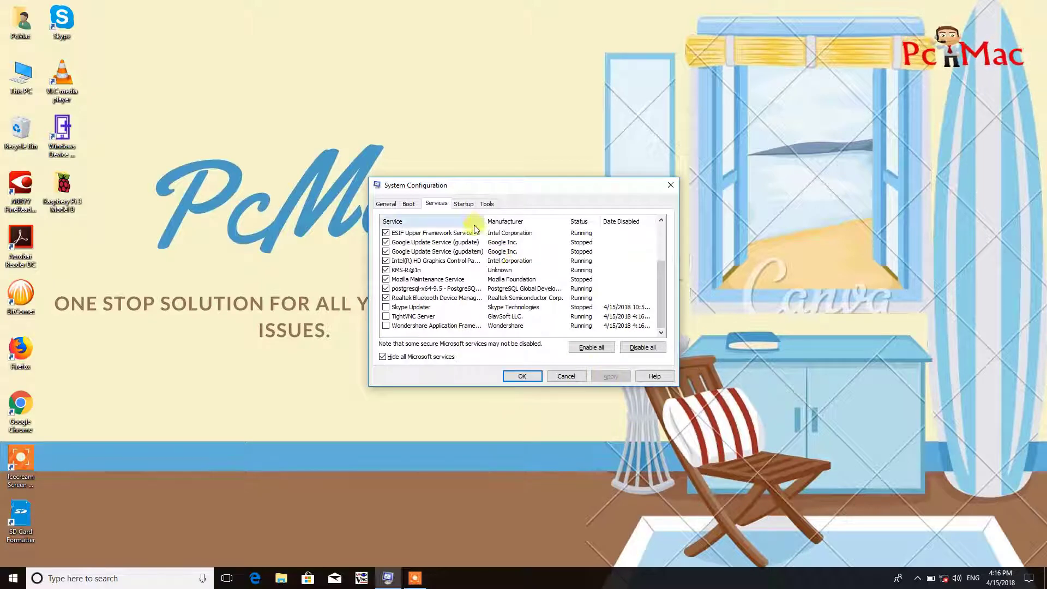
{"action": "left_click", "coordinate": [463, 205]}
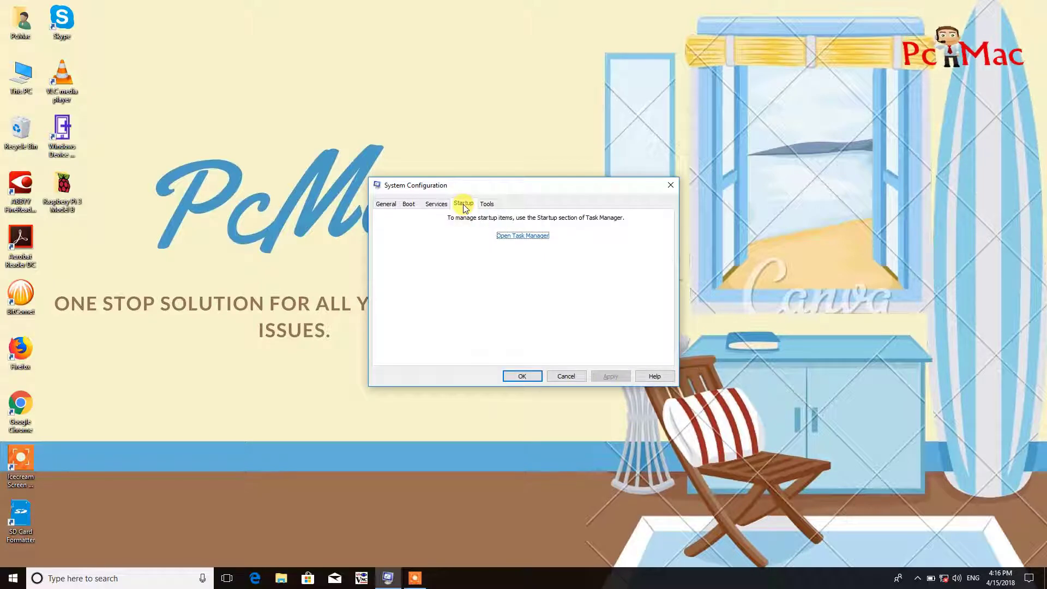
{"action": "left_click", "coordinate": [512, 240]}
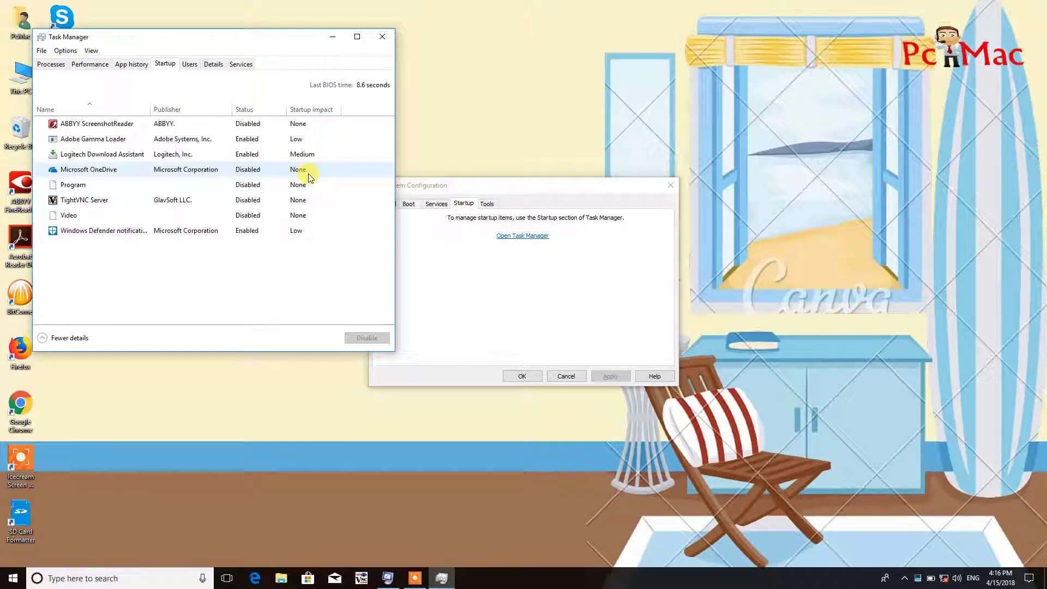
Step: Disable the ABBYY ScreenshotReader and Microsoft OneDrive startup items, then close Task Manager
{"action": "left_click", "coordinate": [904, 583]}
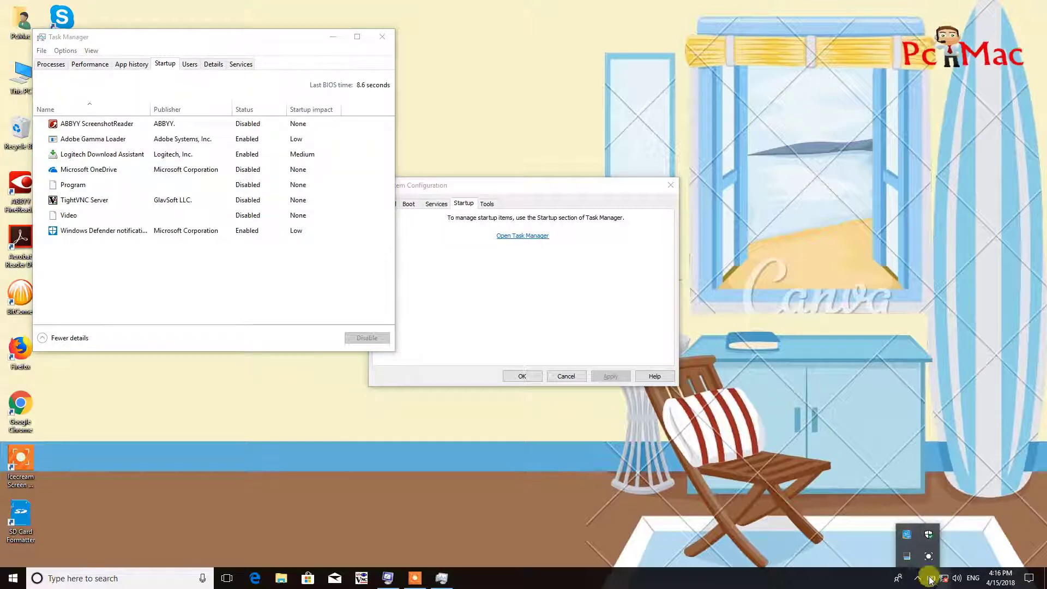
{"action": "left_click", "coordinate": [875, 404]}
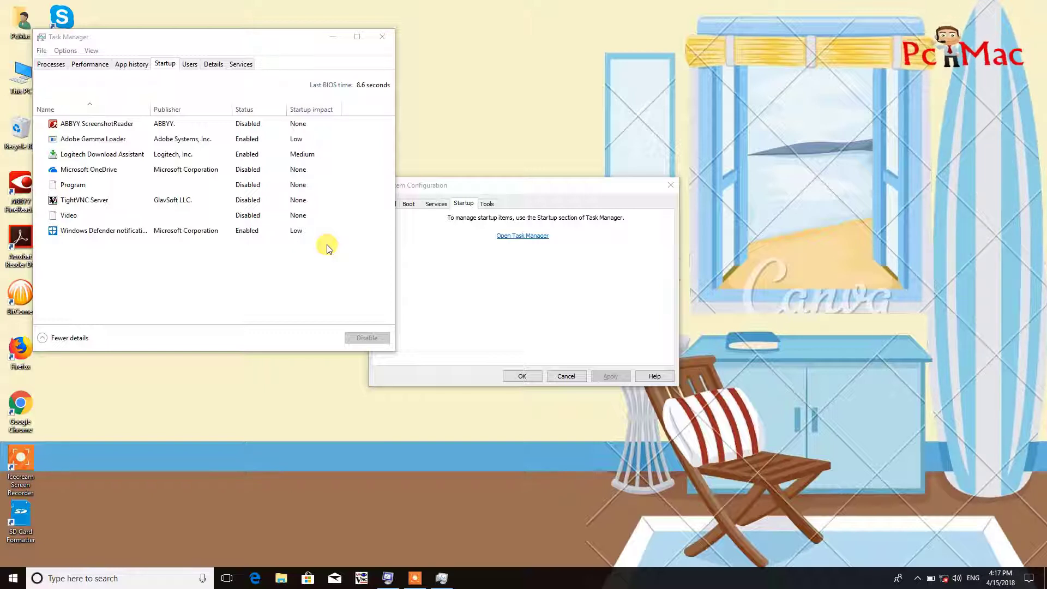
{"action": "left_click", "coordinate": [108, 128]}
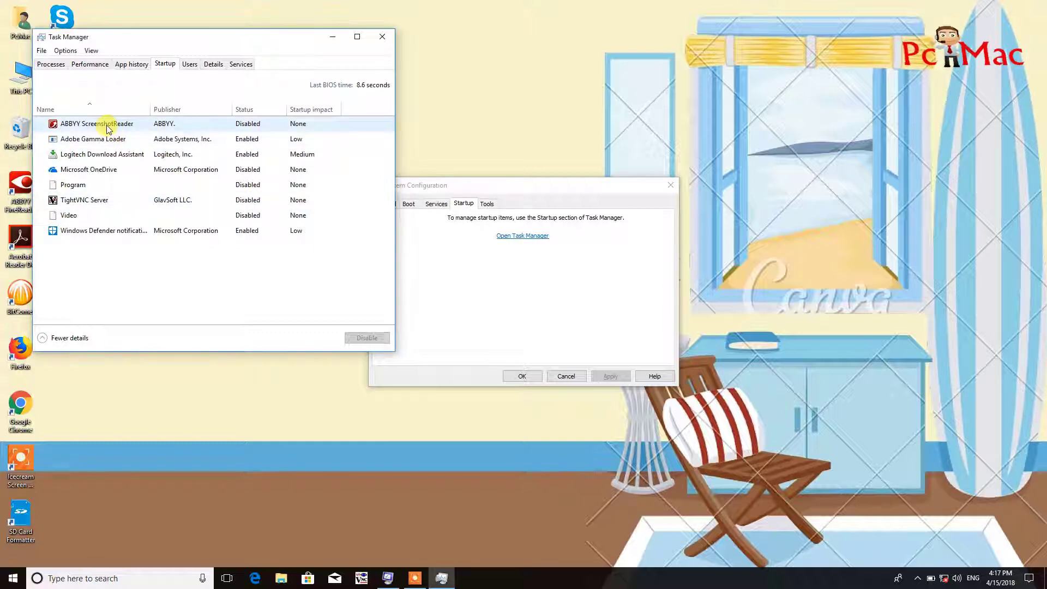
{"action": "left_click", "coordinate": [111, 128]}
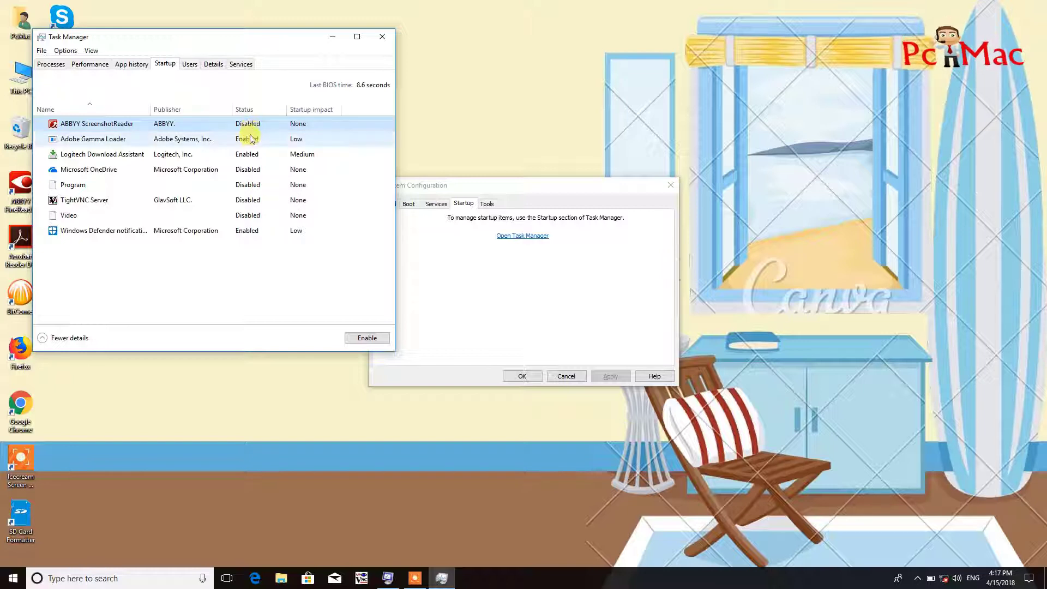
{"action": "left_click", "coordinate": [248, 171]}
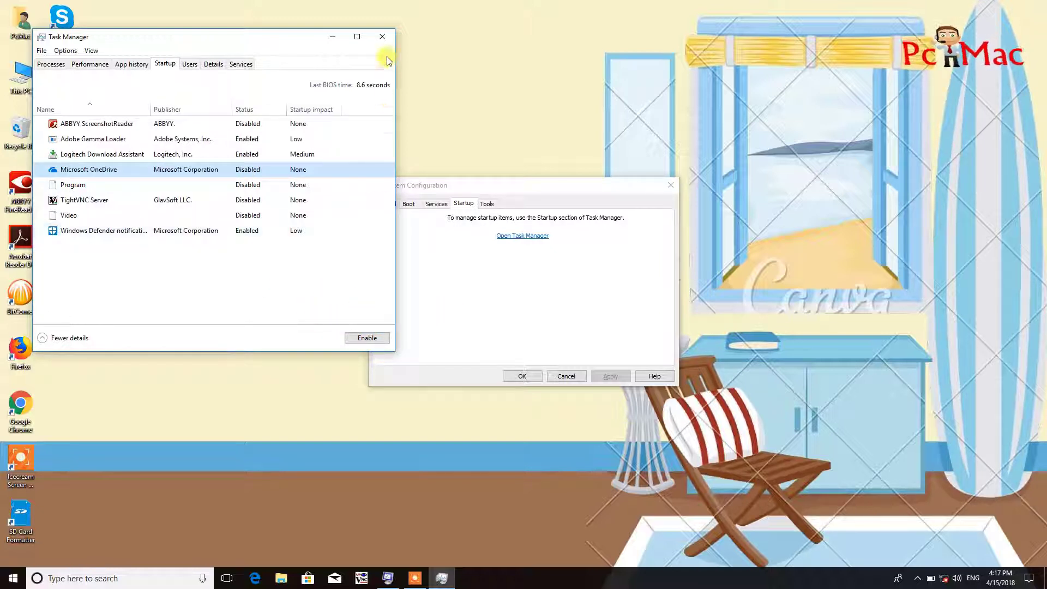
{"action": "left_click", "coordinate": [384, 41]}
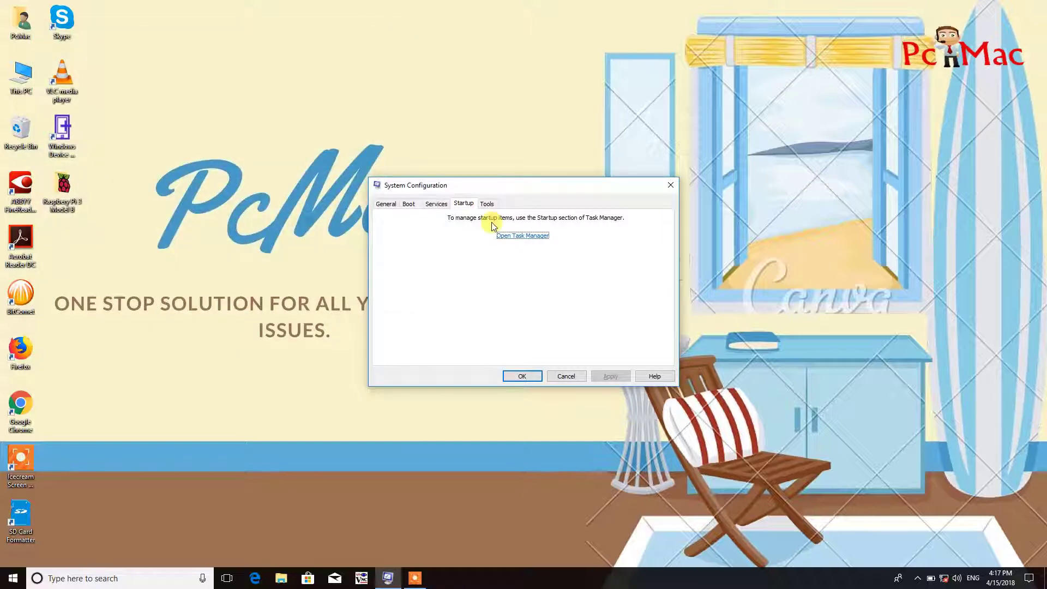
Step: Launch Change UAC Settings from Tools, then accept System Configuration changes and exit without restart
{"action": "left_click", "coordinate": [487, 205]}
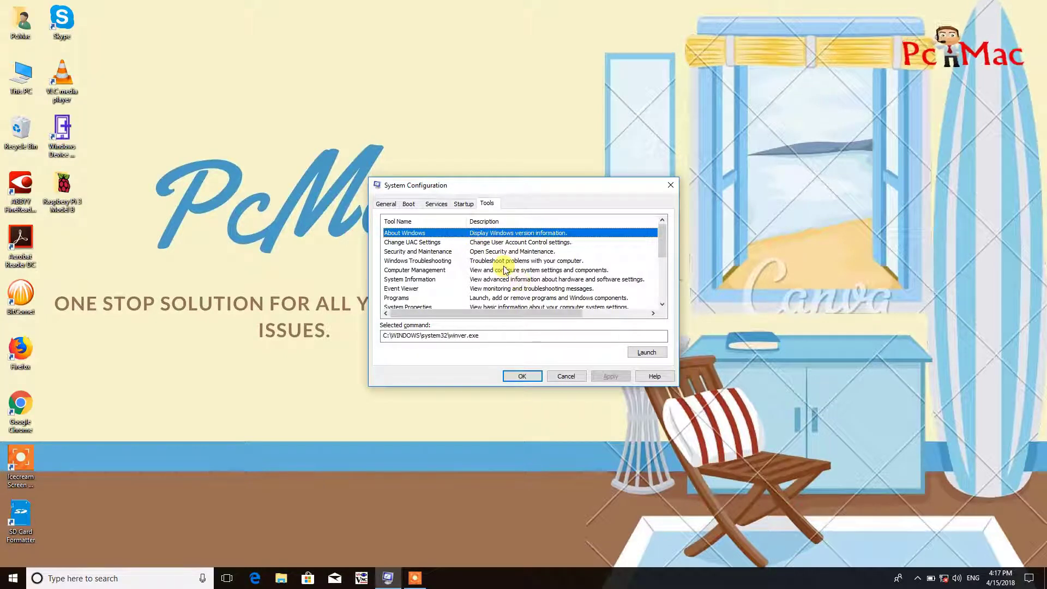
{"action": "left_click", "coordinate": [425, 245]}
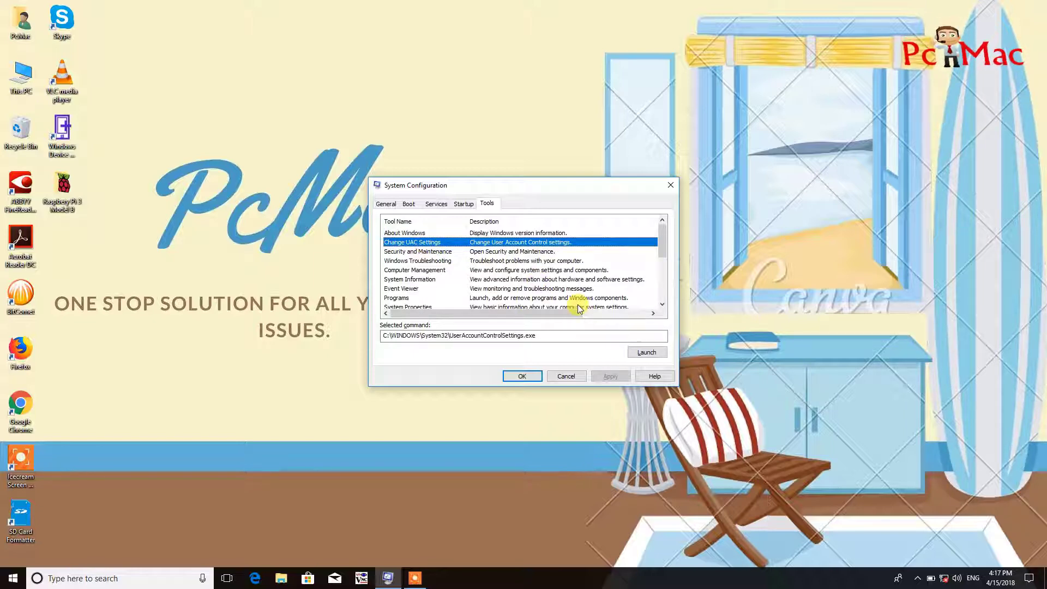
{"action": "left_click", "coordinate": [645, 353]}
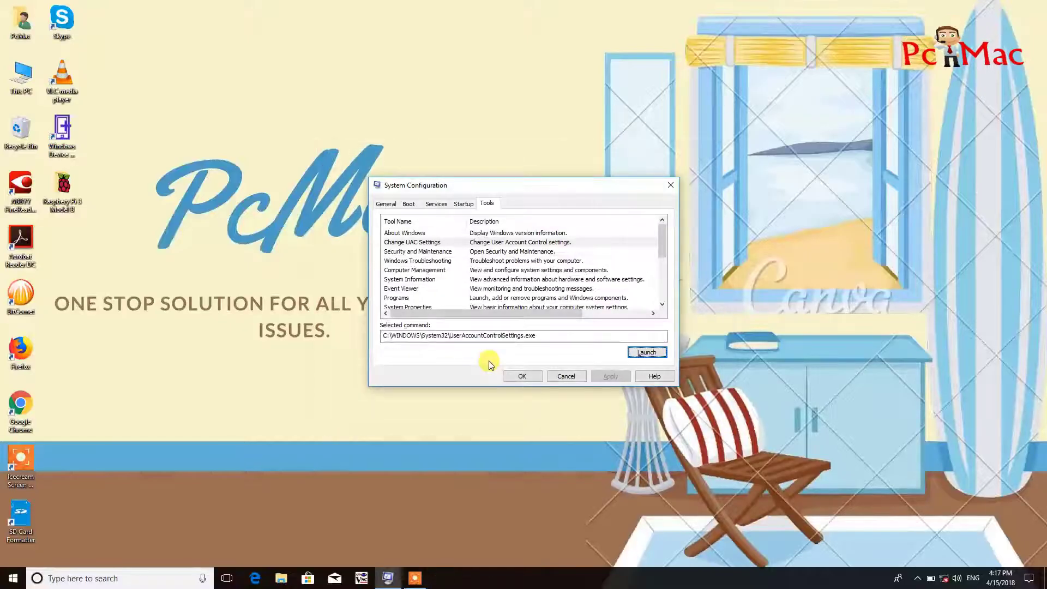
{"action": "left_click", "coordinate": [518, 377]}
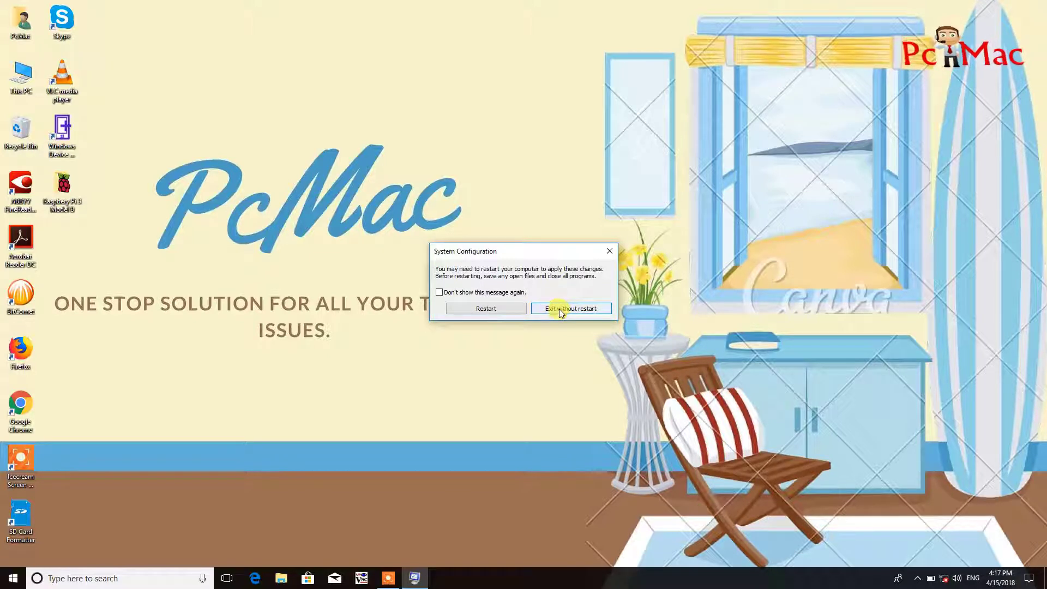
{"action": "left_click", "coordinate": [559, 309]}
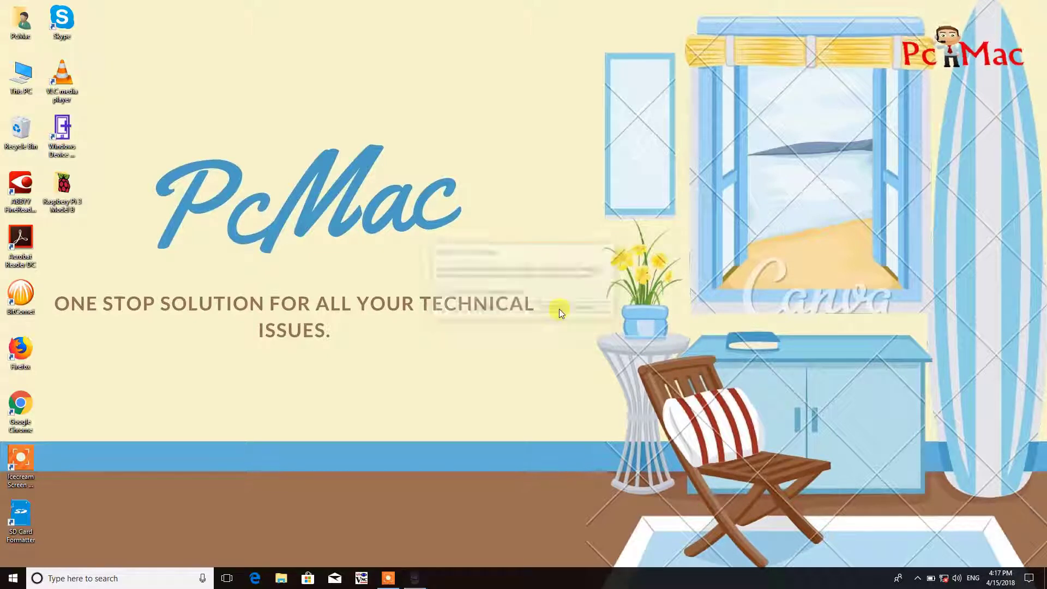
Step: Open Advanced system settings via This PC's Properties page
{"action": "right_click", "coordinate": [24, 83]}
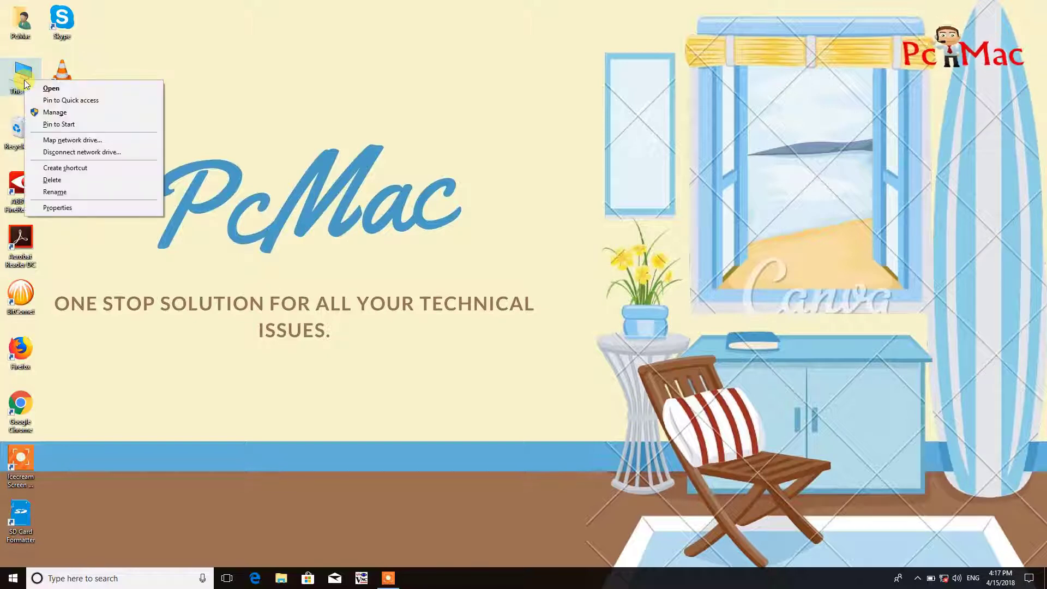
{"action": "left_click", "coordinate": [57, 208]}
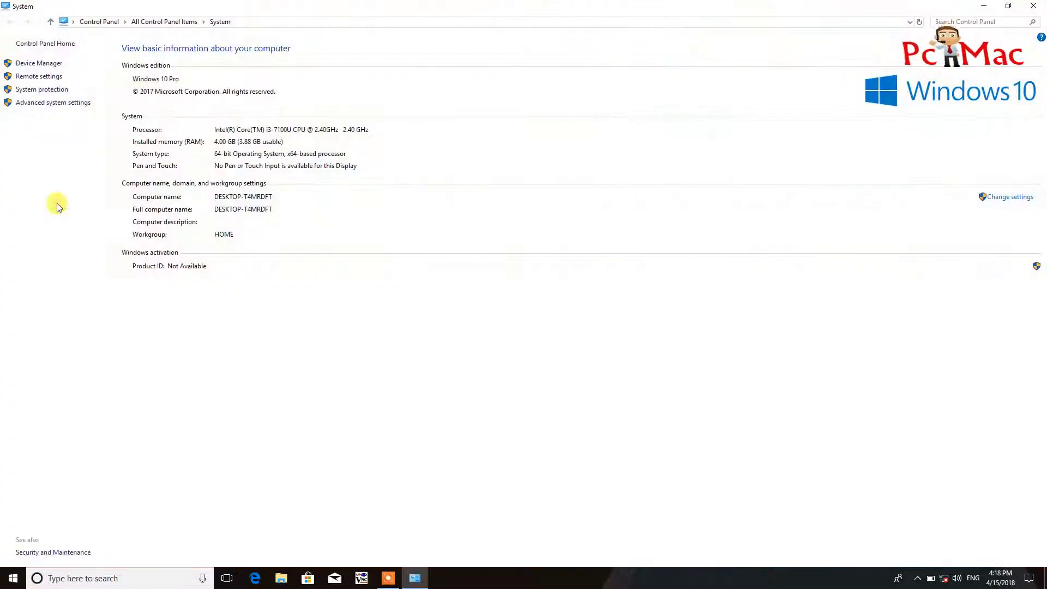
{"action": "left_click", "coordinate": [53, 104]}
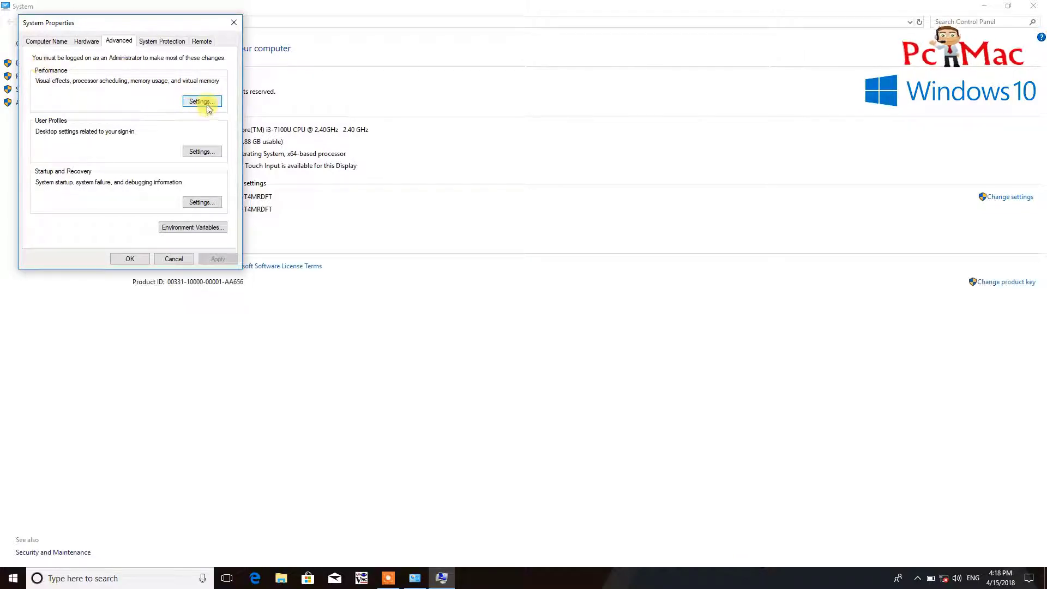
Step: Open Performance Options, close it with OK, and reopen it at Visual Effects
{"action": "left_click", "coordinate": [207, 104]}
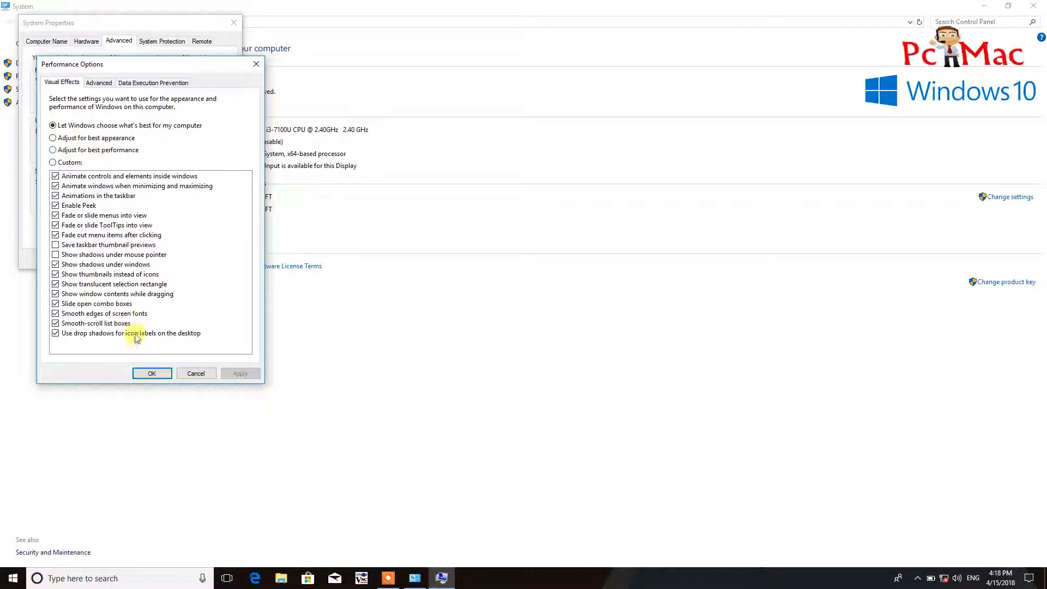
{"action": "left_click", "coordinate": [143, 376]}
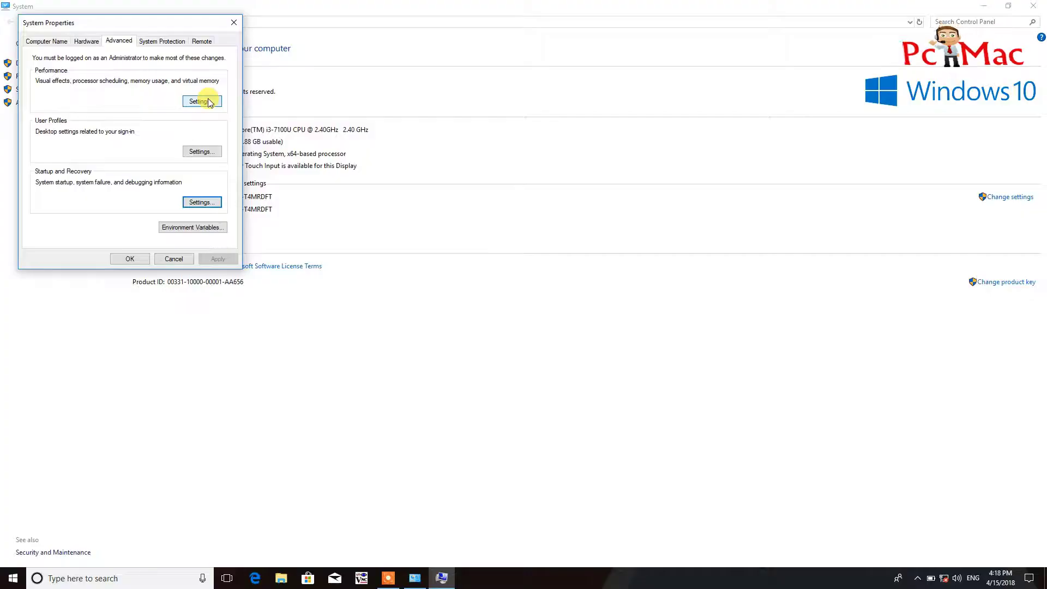
{"action": "left_click", "coordinate": [203, 101]}
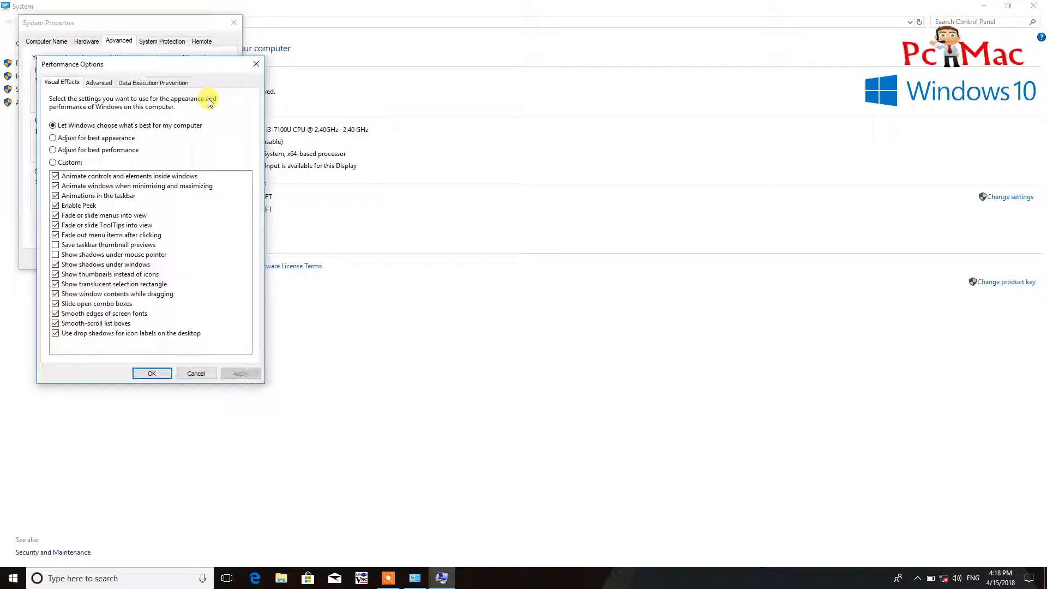
Step: Replace automatic paging file management with a custom 100–1400 MB size on drive C:
{"action": "left_click", "coordinate": [108, 85]}
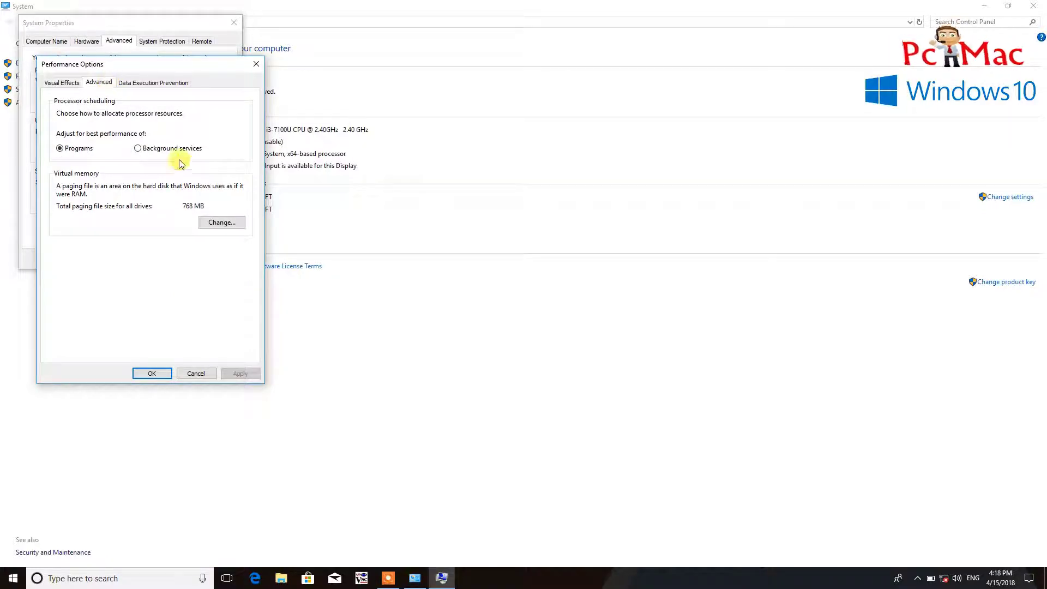
{"action": "left_click", "coordinate": [221, 222]}
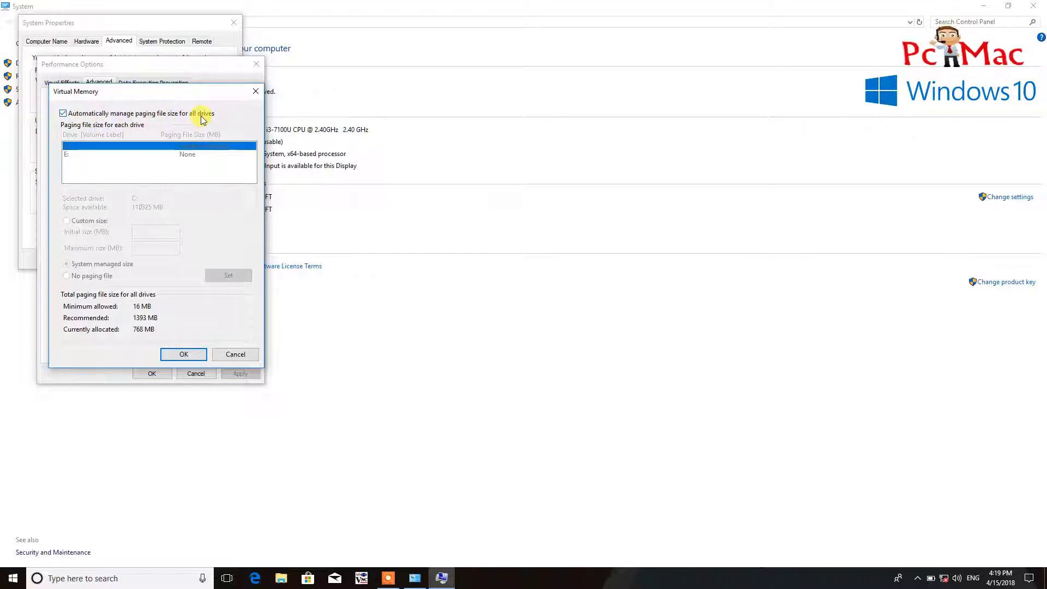
{"action": "left_click", "coordinate": [63, 114]}
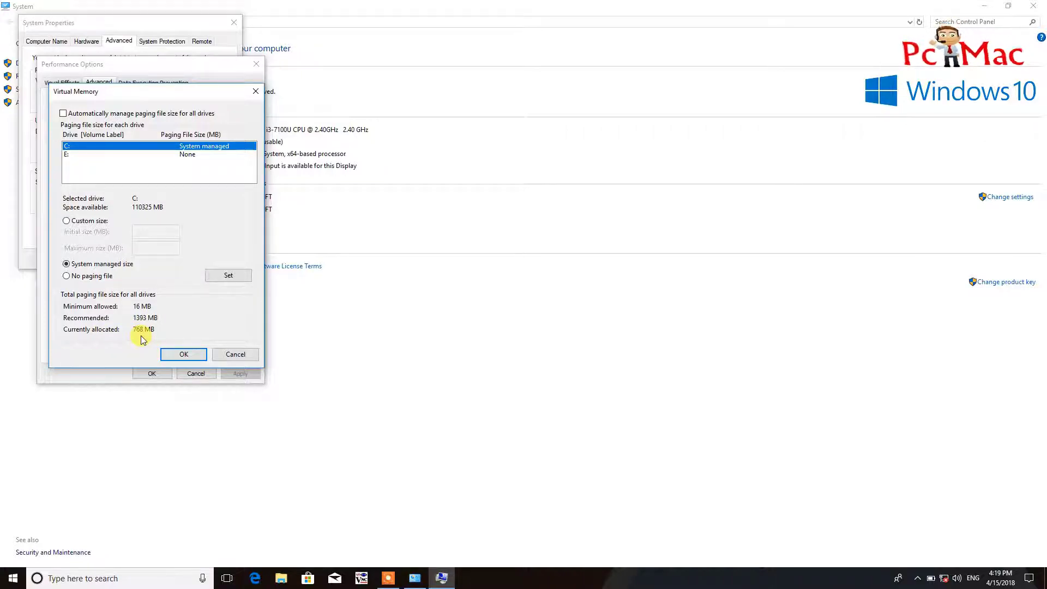
{"action": "left_click", "coordinate": [67, 221]}
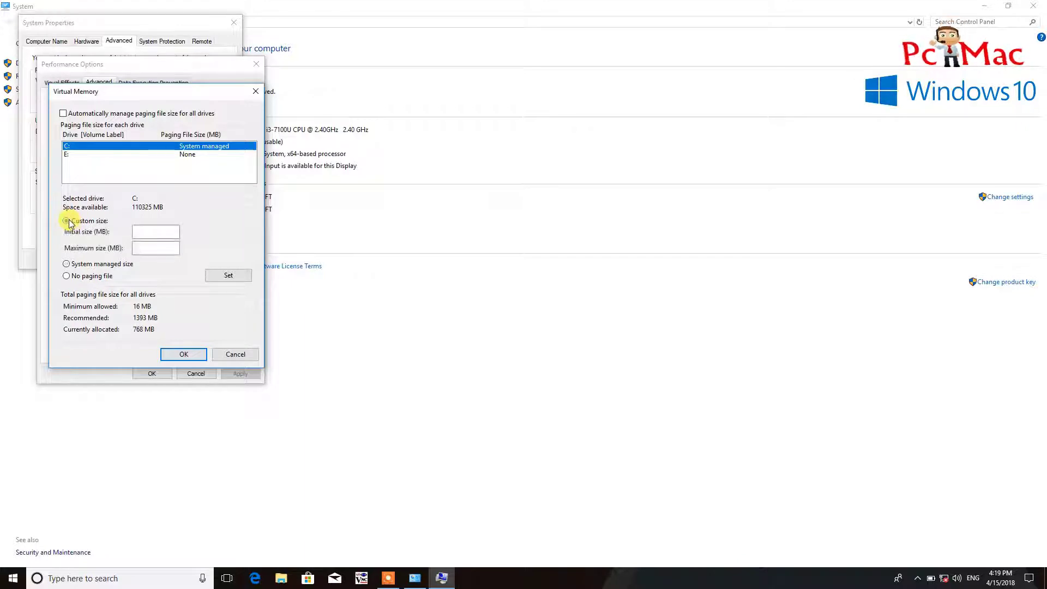
{"action": "left_click", "coordinate": [176, 231]}
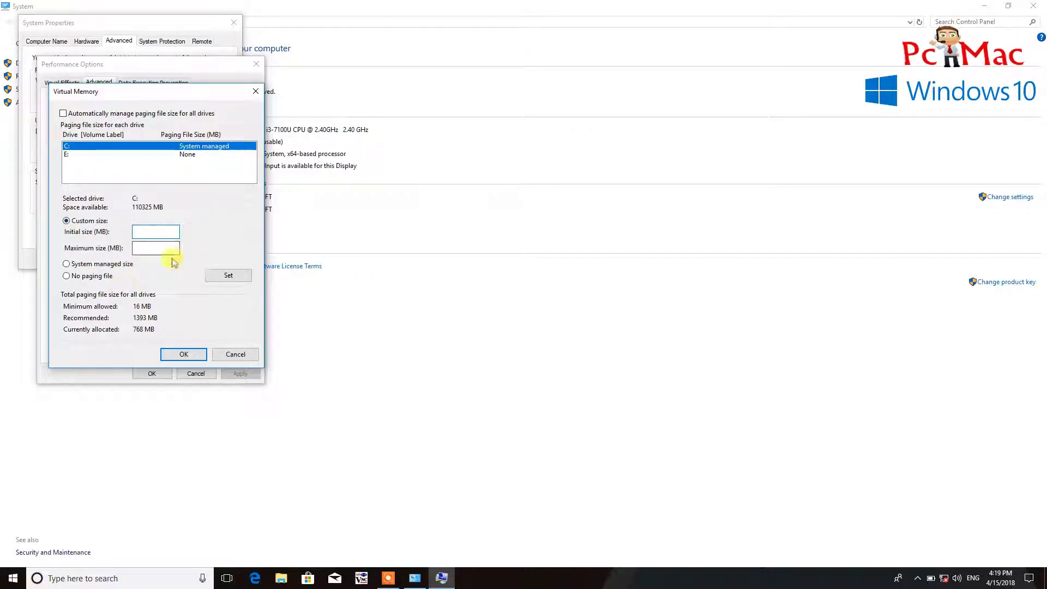
{"action": "type", "text": "100"}
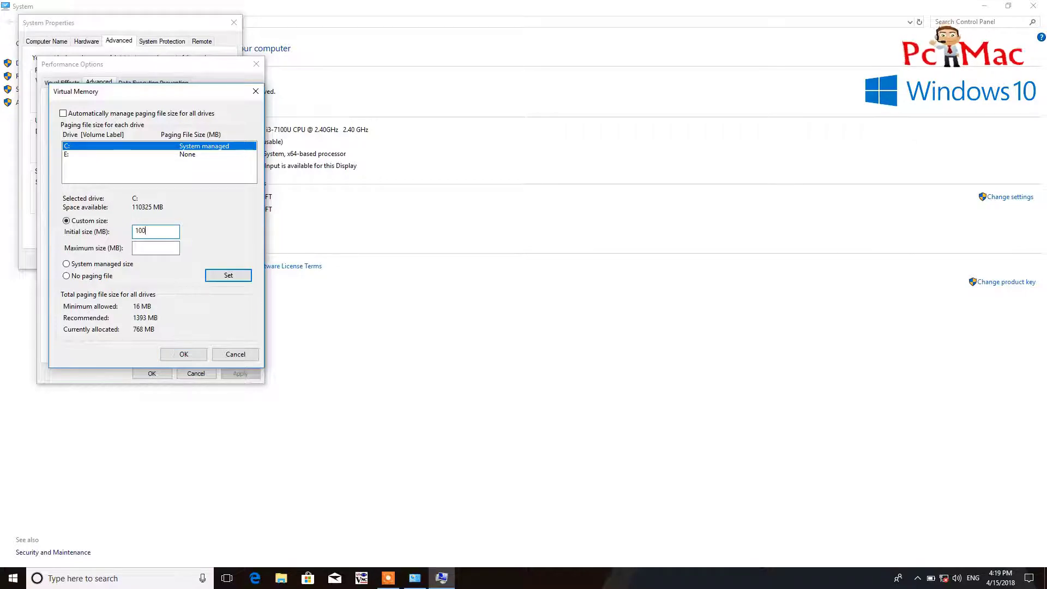
{"action": "left_click", "coordinate": [151, 249]}
{"action": "type", "text": "1400"}
{"action": "left_click", "coordinate": [228, 277]}
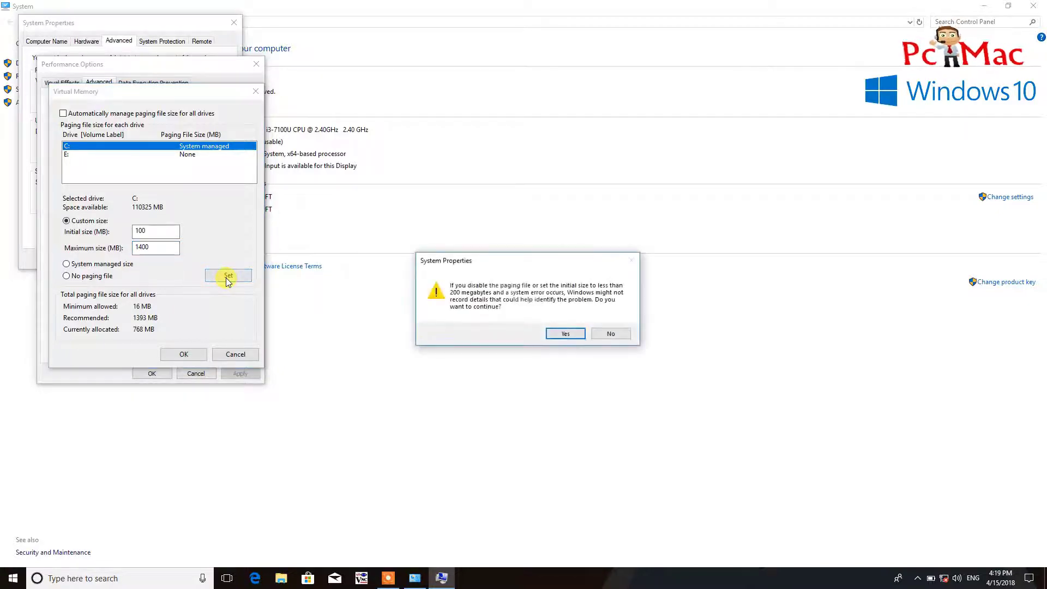
{"action": "left_click", "coordinate": [564, 334]}
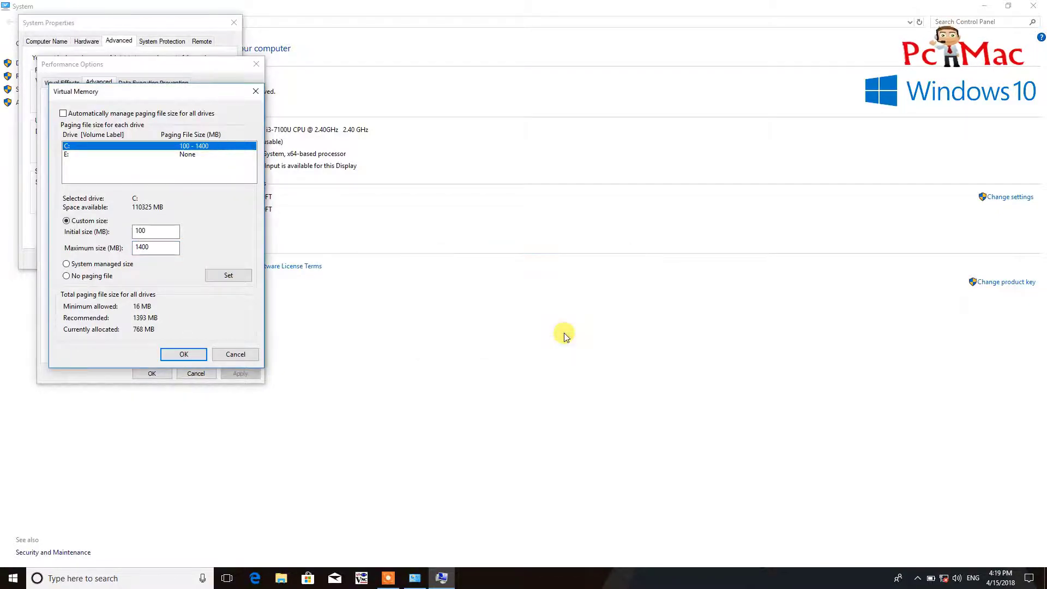
{"action": "left_click", "coordinate": [181, 354]}
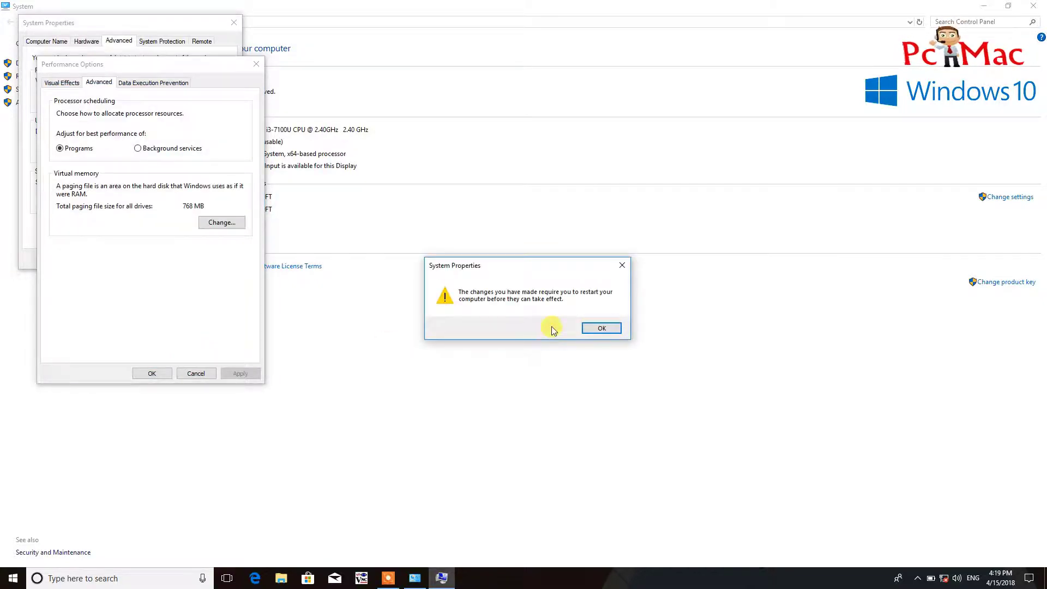
Step: Confirm Performance Options and System Properties, choose Restart Later, and close the System window
{"action": "left_click", "coordinate": [599, 328]}
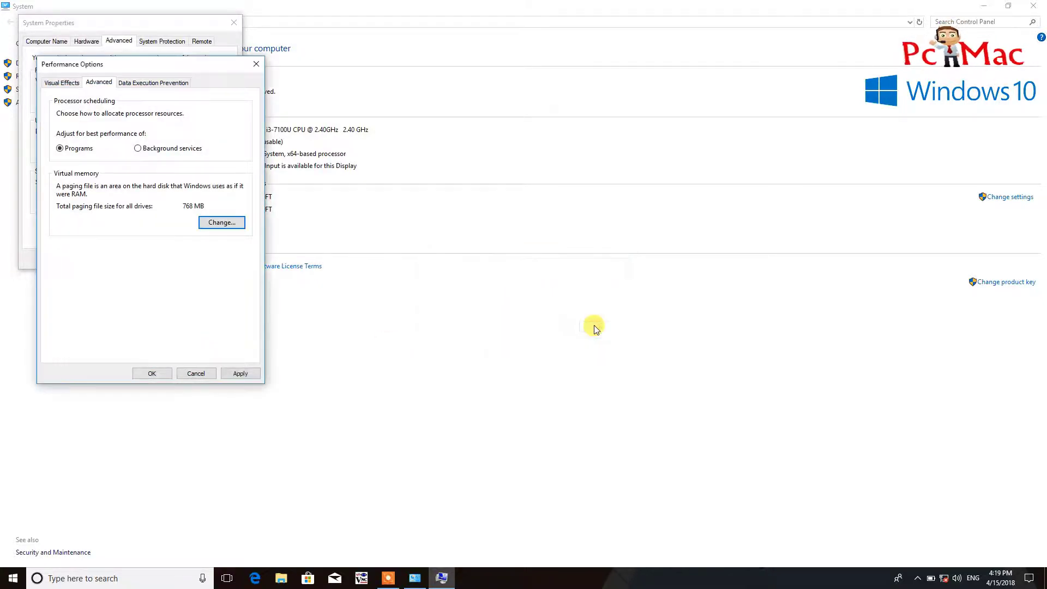
{"action": "left_click", "coordinate": [159, 375]}
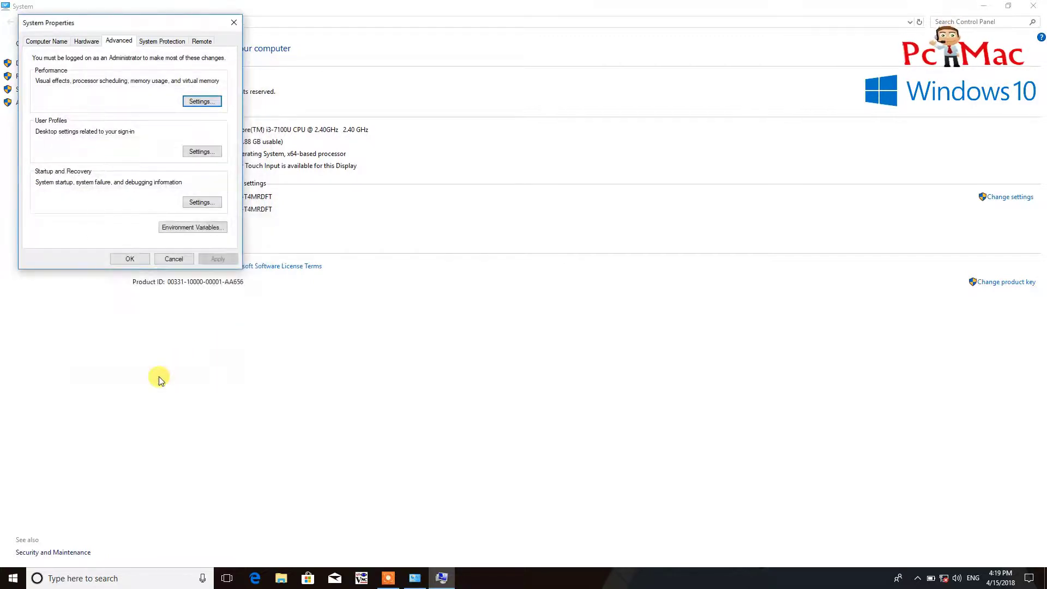
{"action": "left_click", "coordinate": [129, 259]}
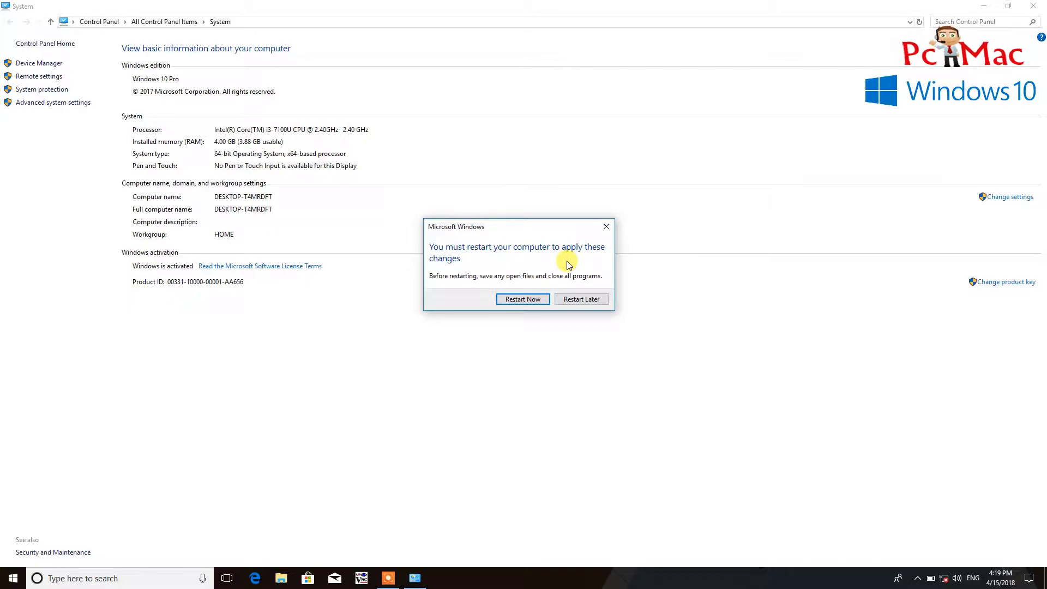
{"action": "left_click", "coordinate": [573, 303]}
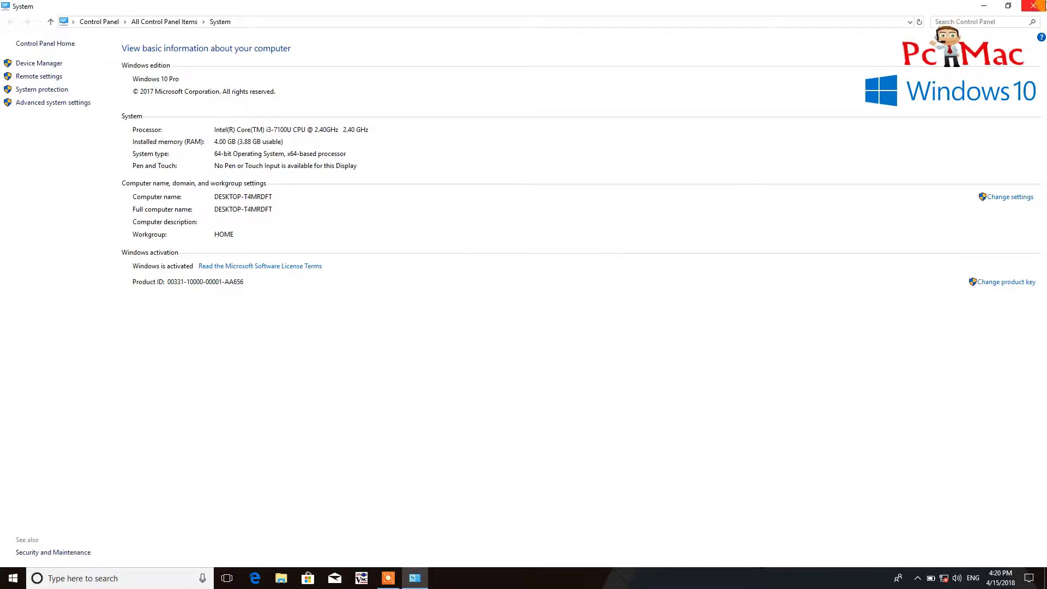
{"action": "left_click", "coordinate": [1034, 6]}
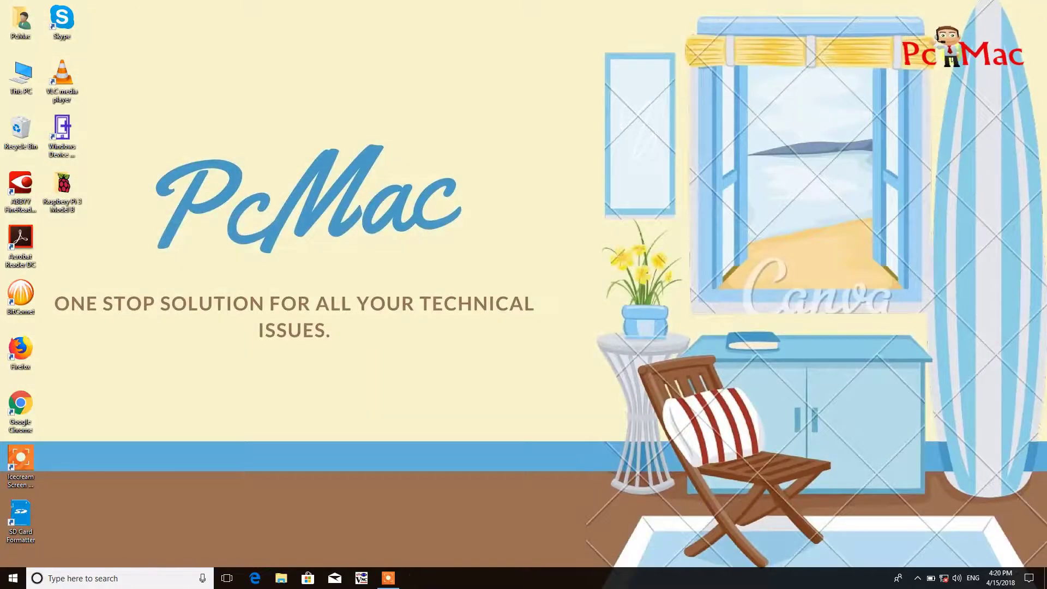